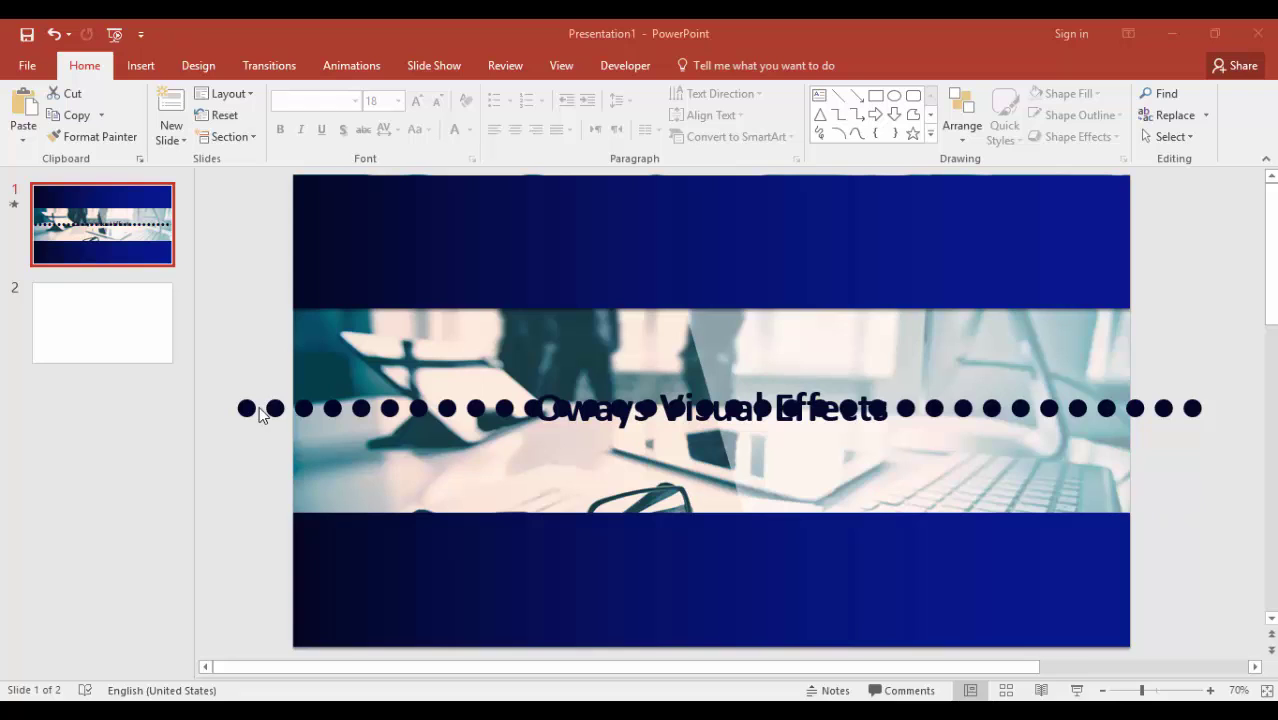
On slide 2, draw a wide text box across the slide.
{"action": "left_click", "coordinate": [117, 330]}
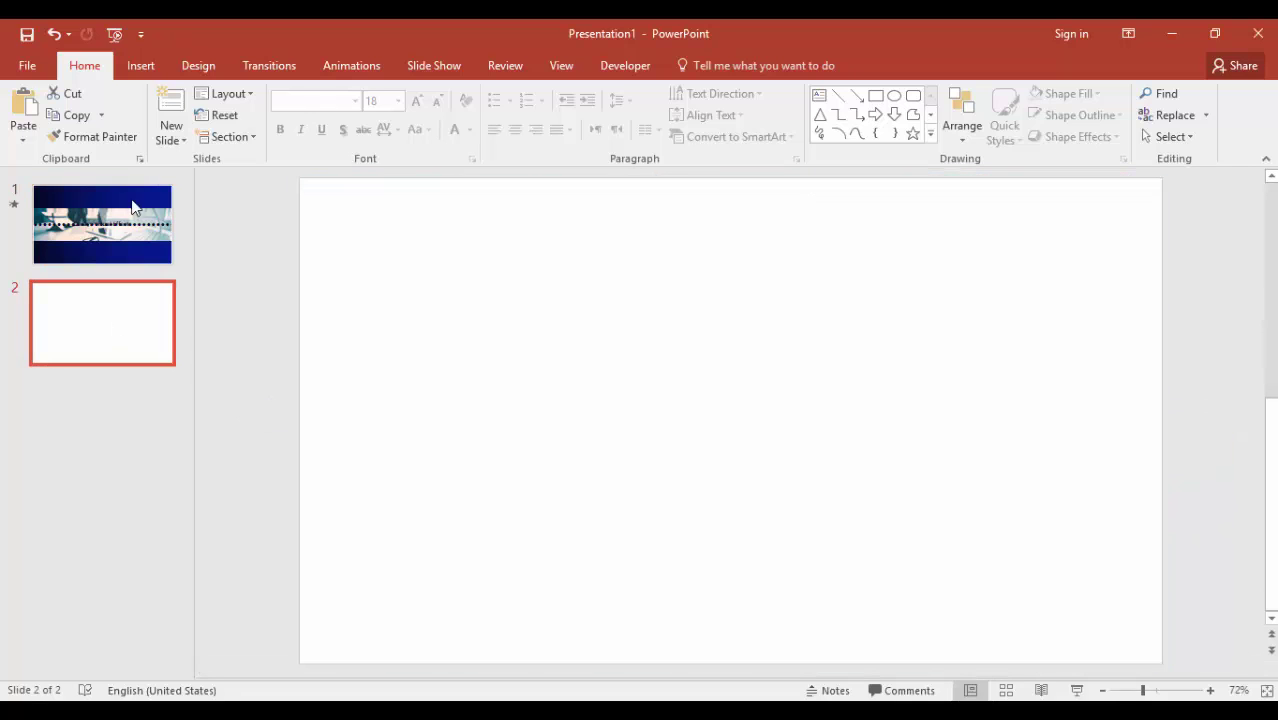
{"action": "left_click", "coordinate": [141, 66]}
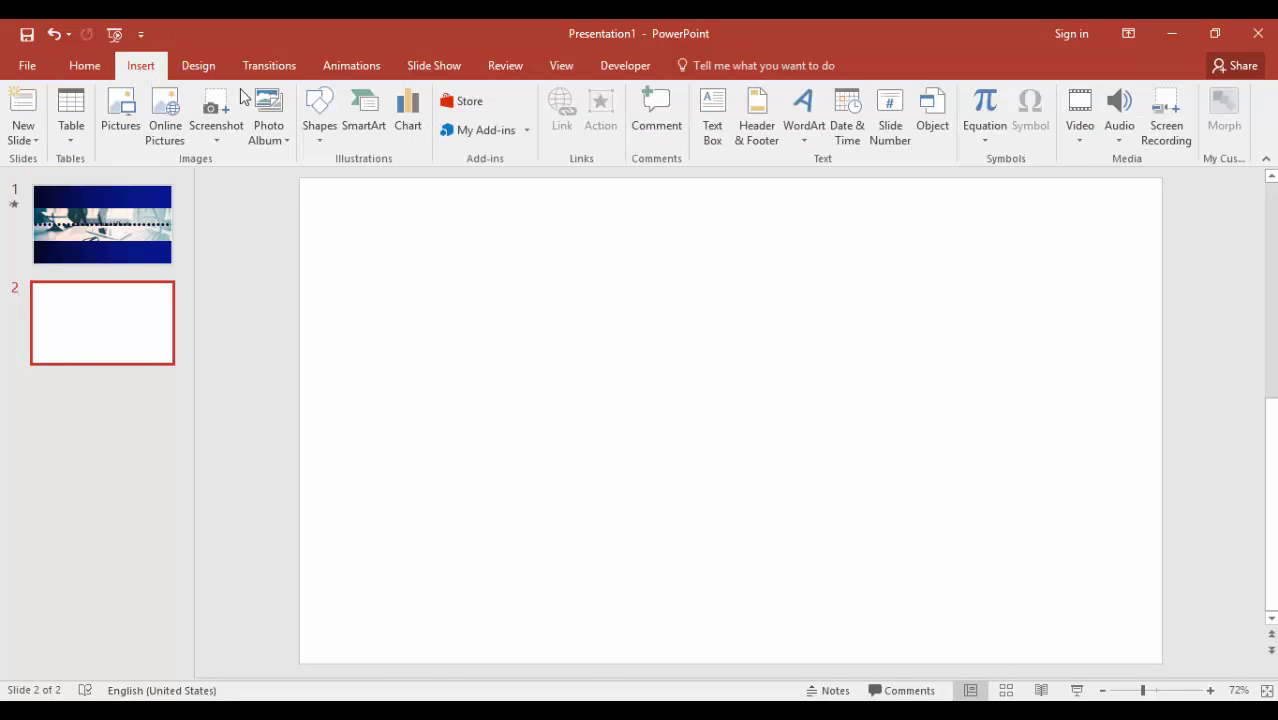
{"action": "left_click", "coordinate": [712, 110]}
{"action": "left_click_drag", "start_coordinate": [238, 438], "coordinate": [1237, 476]}
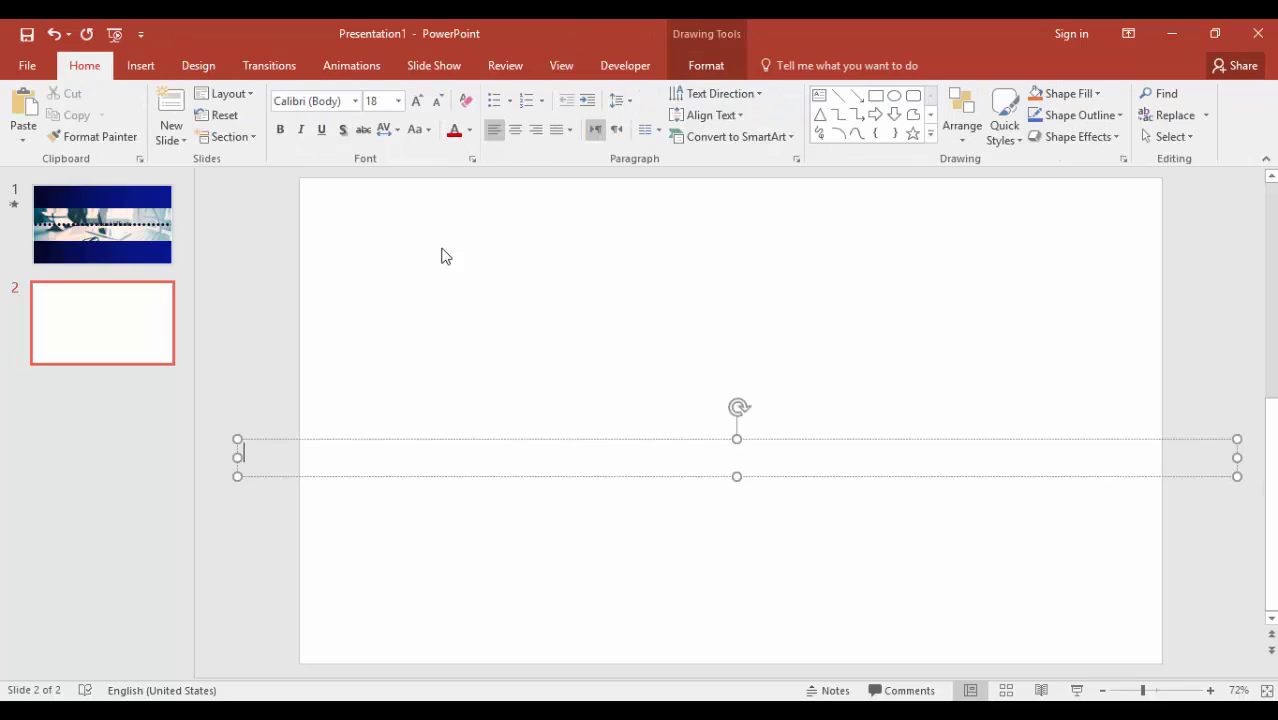
Insert a Wingdings 2 character code 152 filled circle into the text box.
{"action": "left_click", "coordinate": [143, 67]}
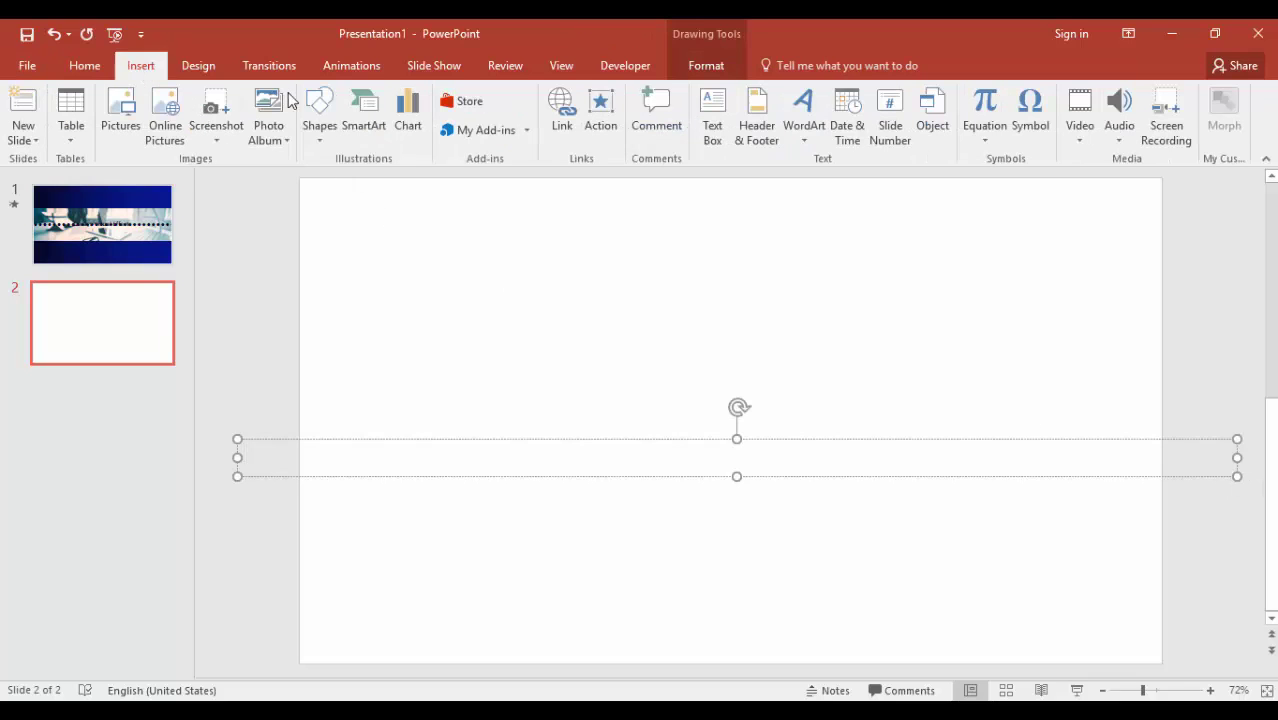
{"action": "left_click", "coordinate": [1040, 117]}
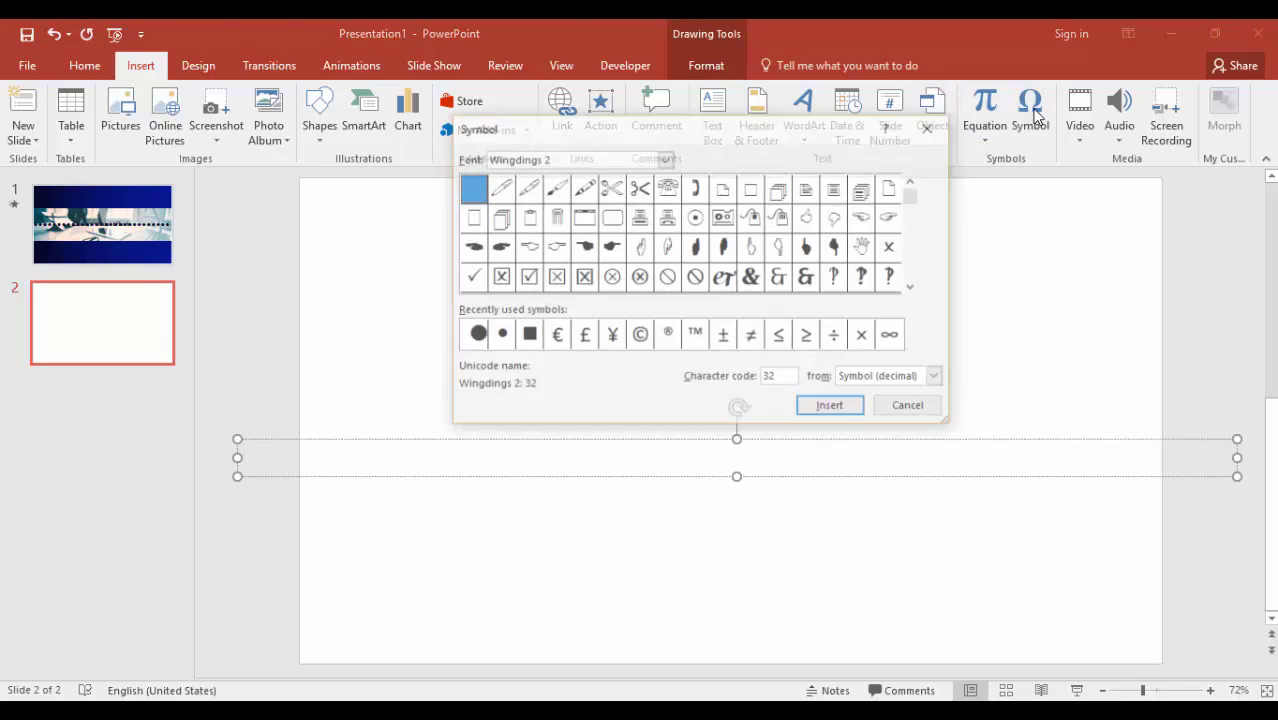
{"action": "left_click", "coordinate": [665, 160]}
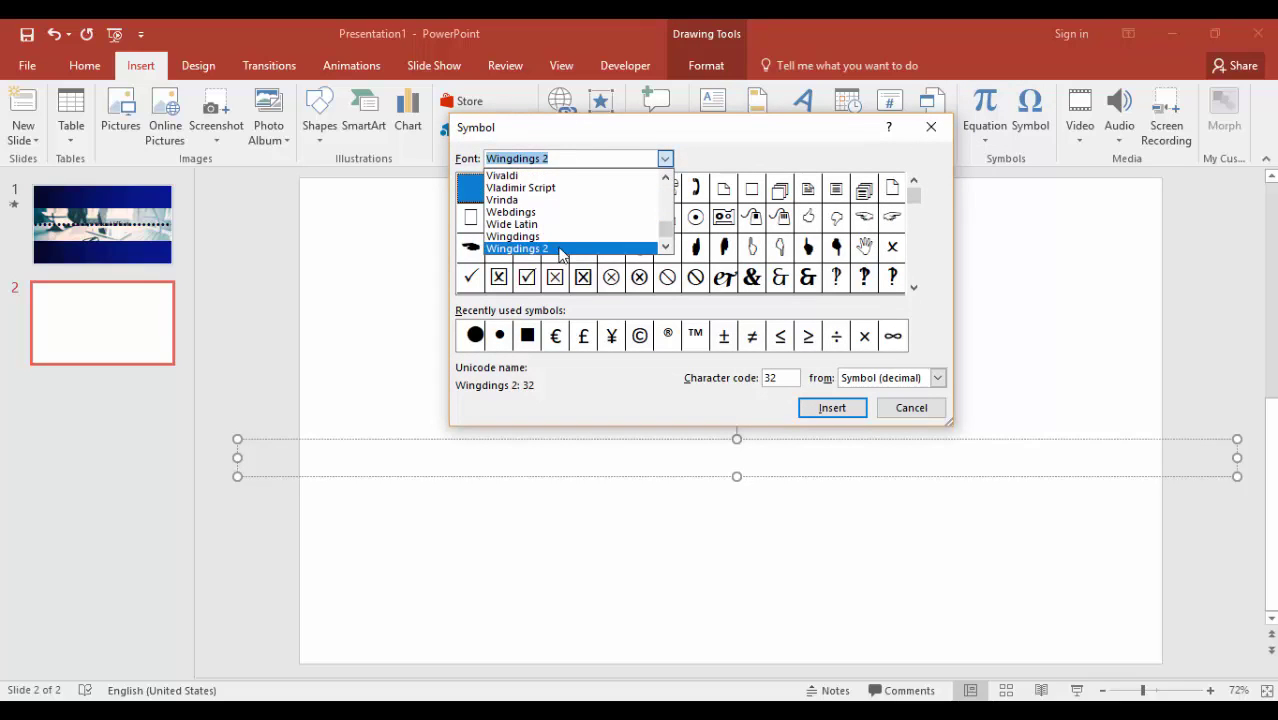
{"action": "left_click", "coordinate": [600, 250]}
{"action": "double_click", "coordinate": [788, 377]}
{"action": "type", "text": "152"}
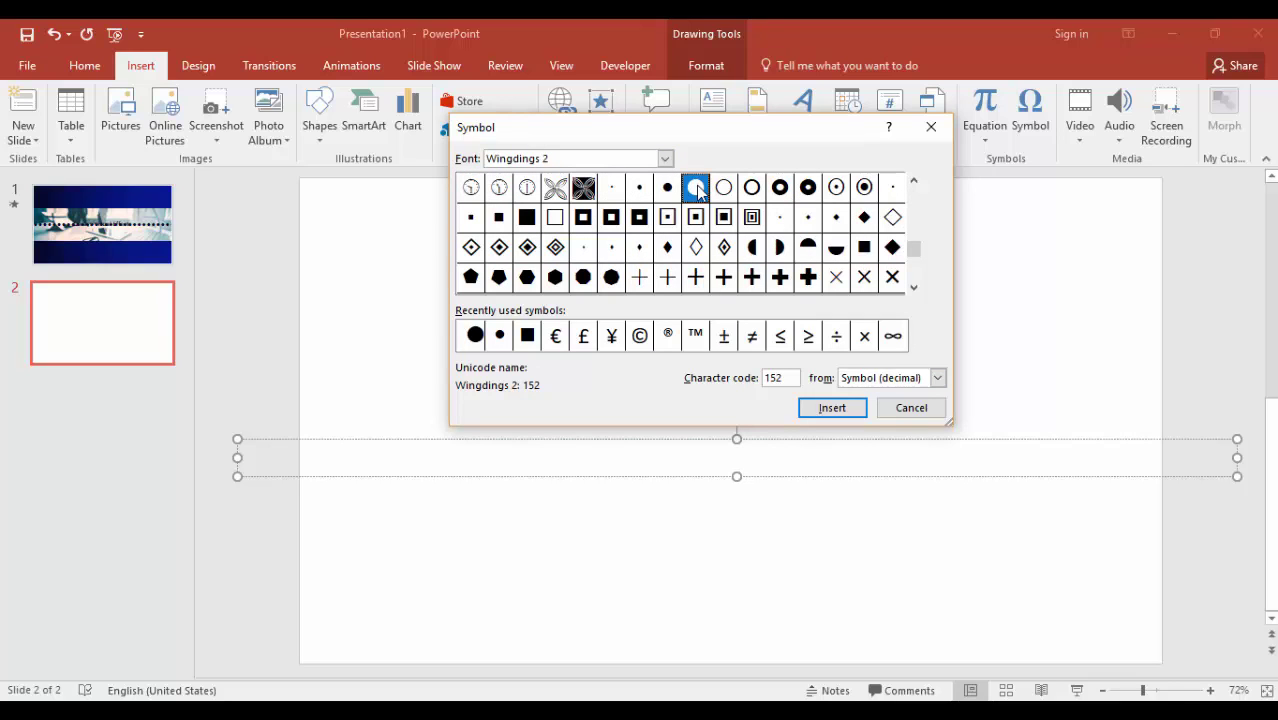
{"action": "left_click", "coordinate": [830, 411]}
Add seven more filled circles, then paste to extend the dots across the slide.
{"action": "left_click", "coordinate": [830, 409]}
{"action": "left_click", "coordinate": [830, 409]}
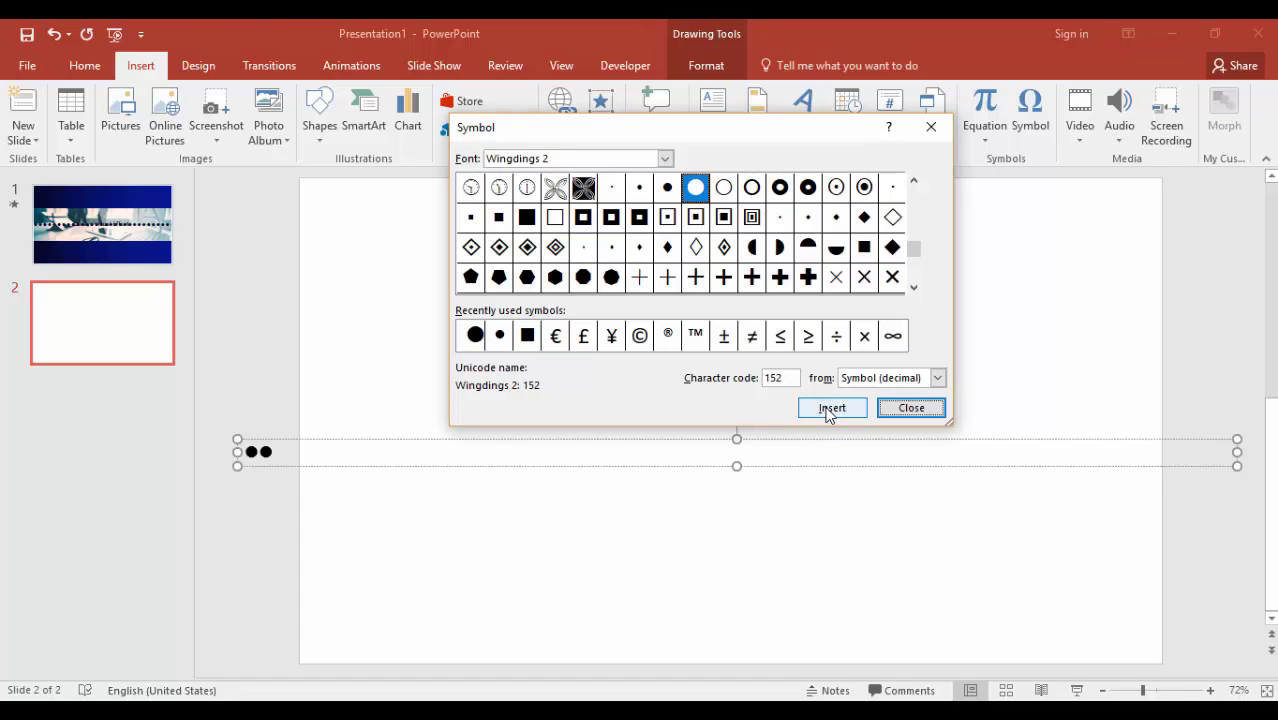
{"action": "left_click", "coordinate": [830, 409]}
{"action": "left_click", "coordinate": [830, 409]}
{"action": "left_click", "coordinate": [830, 409]}
{"action": "left_click", "coordinate": [830, 409]}
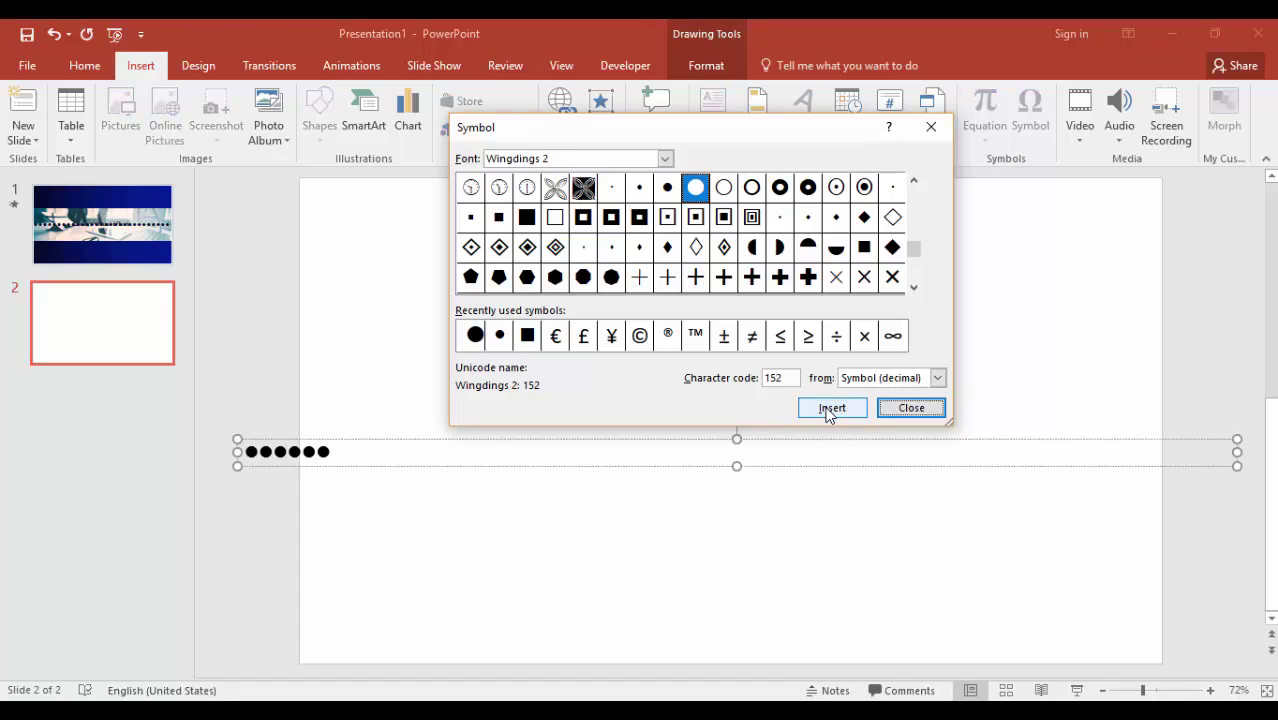
{"action": "left_click", "coordinate": [830, 409]}
{"action": "left_click", "coordinate": [830, 409]}
{"action": "left_click", "coordinate": [829, 409]}
{"action": "left_click", "coordinate": [830, 409]}
{"action": "left_click", "coordinate": [830, 409]}
{"action": "left_click", "coordinate": [896, 411]}
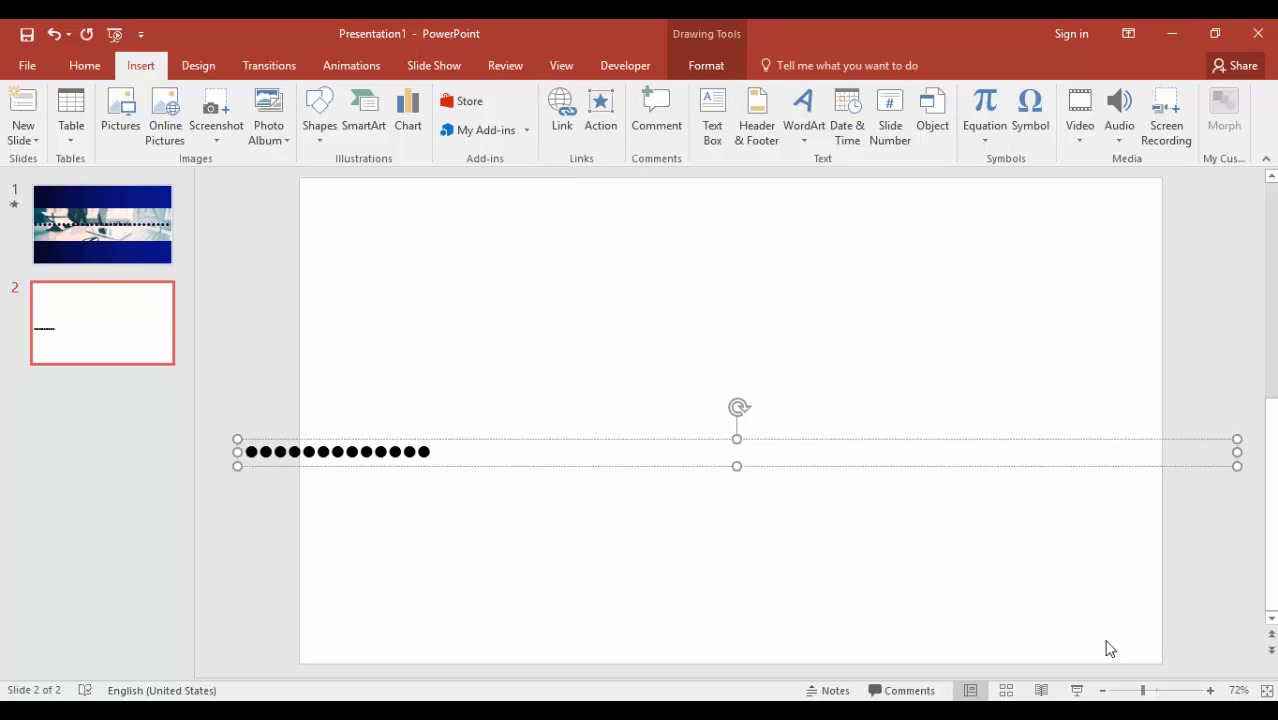
{"action": "type", "text": "●●●●●●●●●●●●●●●●●●●●●●●●●●●●●●●●●●●●●●●●●●●●●●●●●●●●●●"}
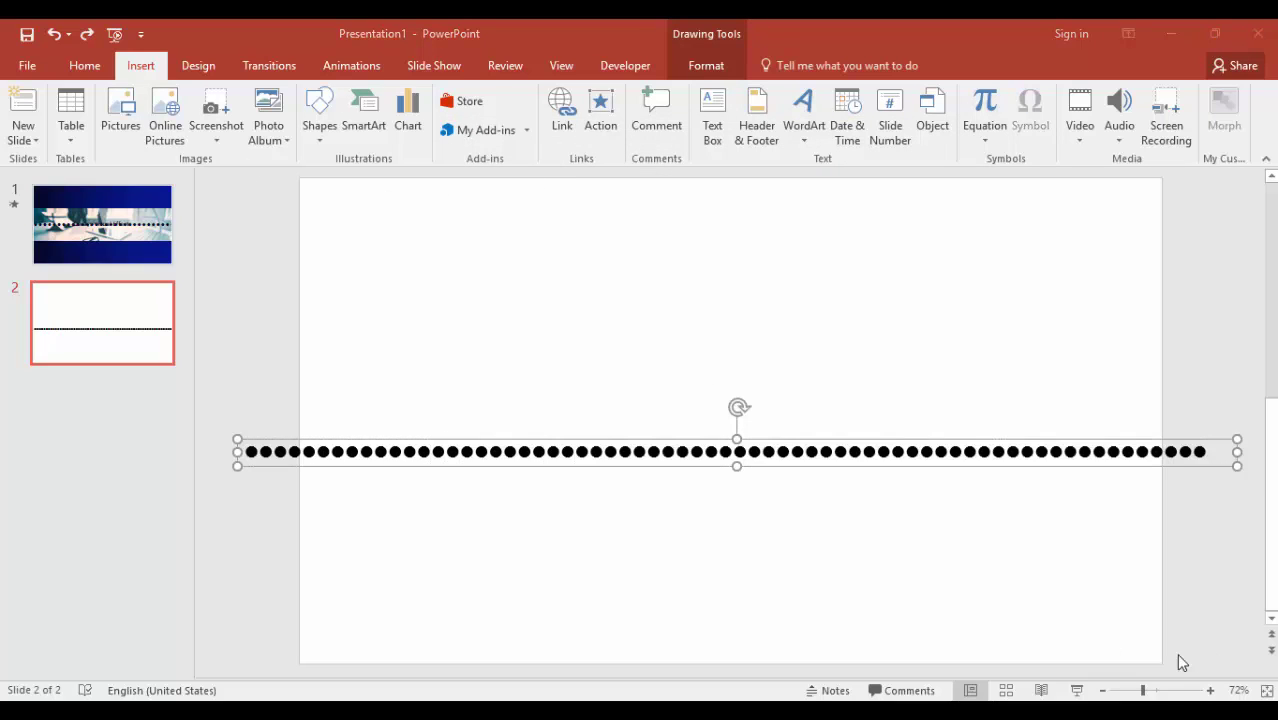
Set the dots to 30 pt and delete the wrapped second line, leaving one row.
{"action": "left_click", "coordinate": [85, 66]}
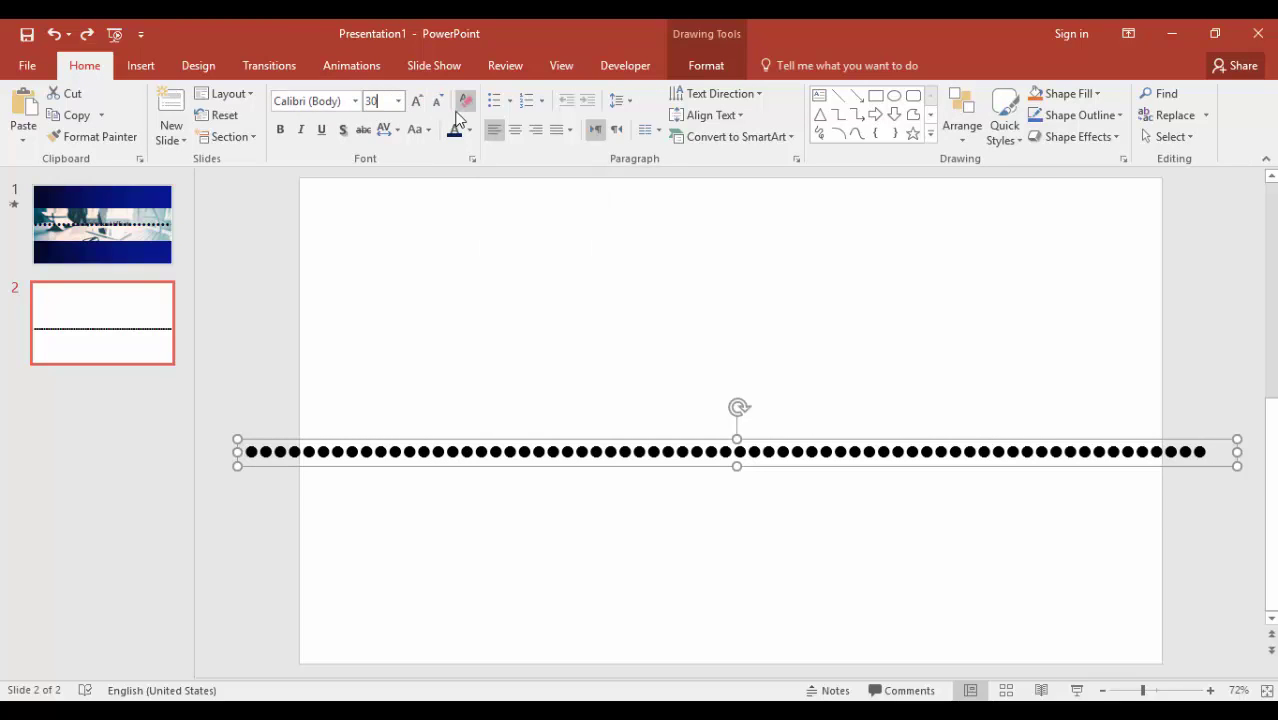
{"action": "type", "text": "30"}
{"action": "key", "text": "Return"}
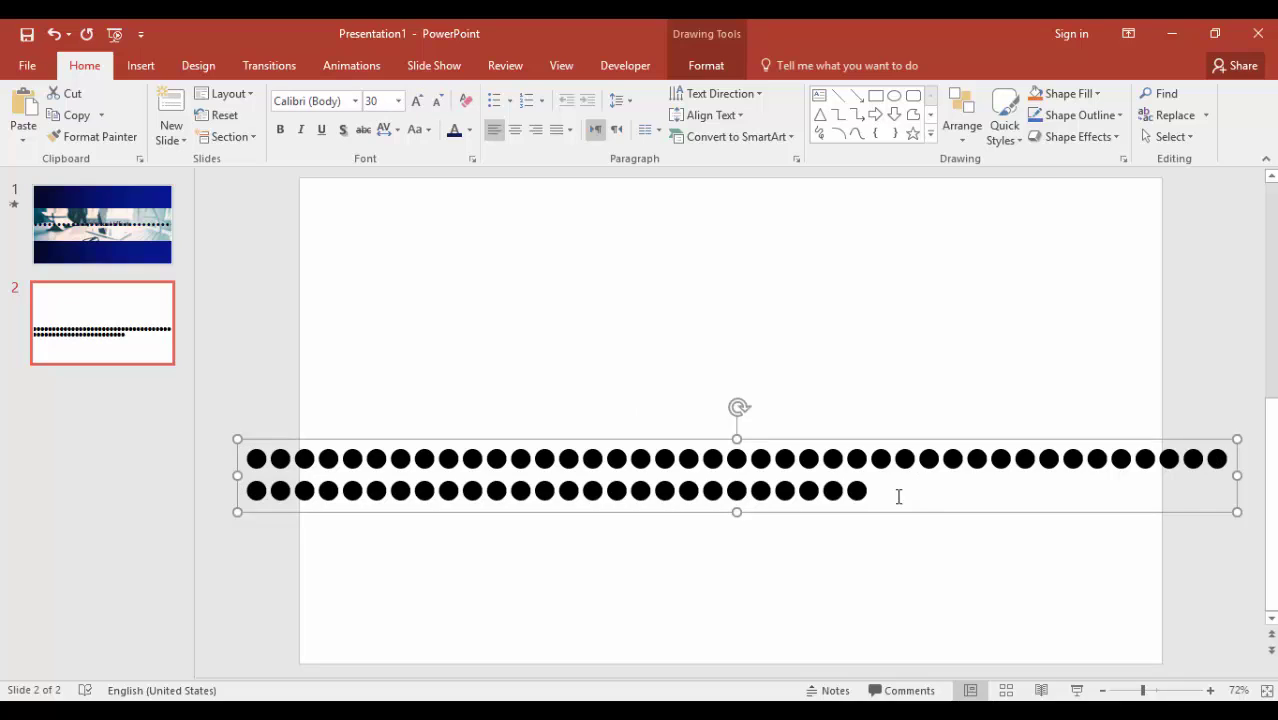
{"action": "triple_click", "coordinate": [791, 491]}
{"action": "left_click", "coordinate": [885, 489]}
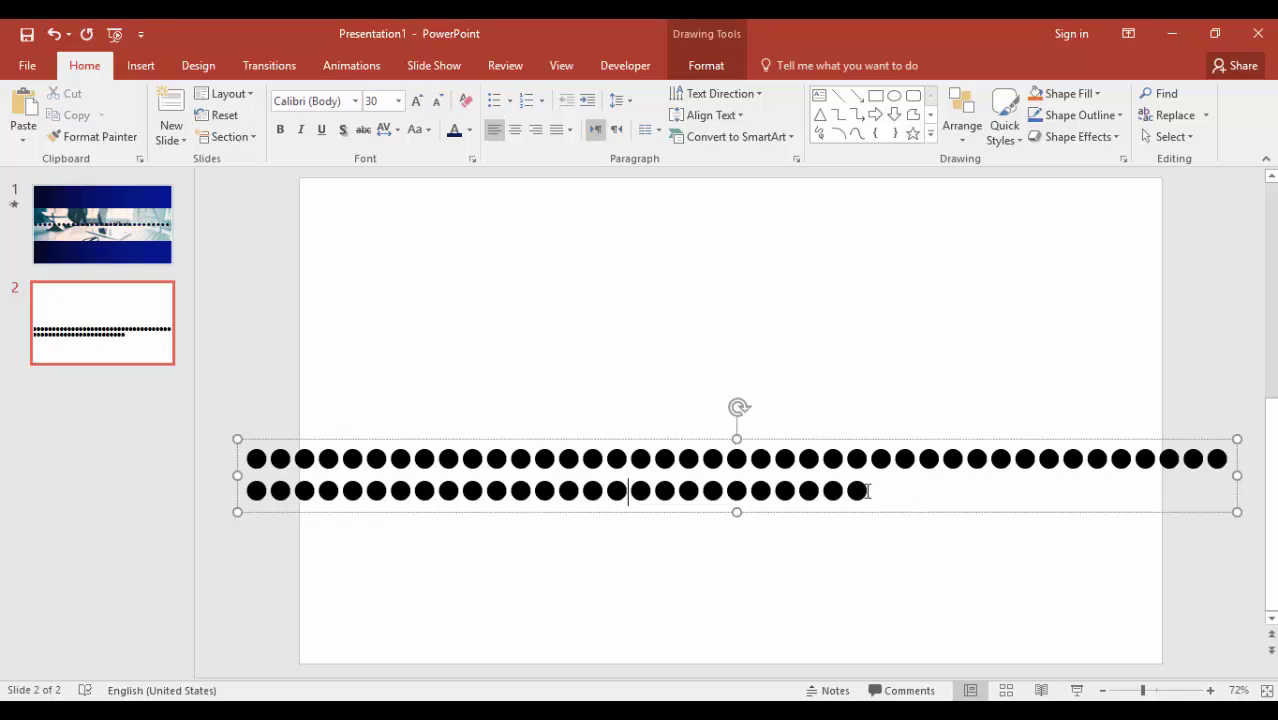
{"action": "key", "text": "BackSpace"}
{"action": "key", "text": "BackSpace"}
{"action": "key", "text": "BackSpace"}
{"action": "key", "text": "BackSpace"}
{"action": "key", "text": "BackSpace"}
{"action": "key", "text": "BackSpace"}
{"action": "key", "text": "BackSpace"}
{"action": "key", "text": "BackSpace"}
{"action": "key", "text": "BackSpace"}
{"action": "key", "text": "BackSpace"}
{"action": "key", "text": "BackSpace"}
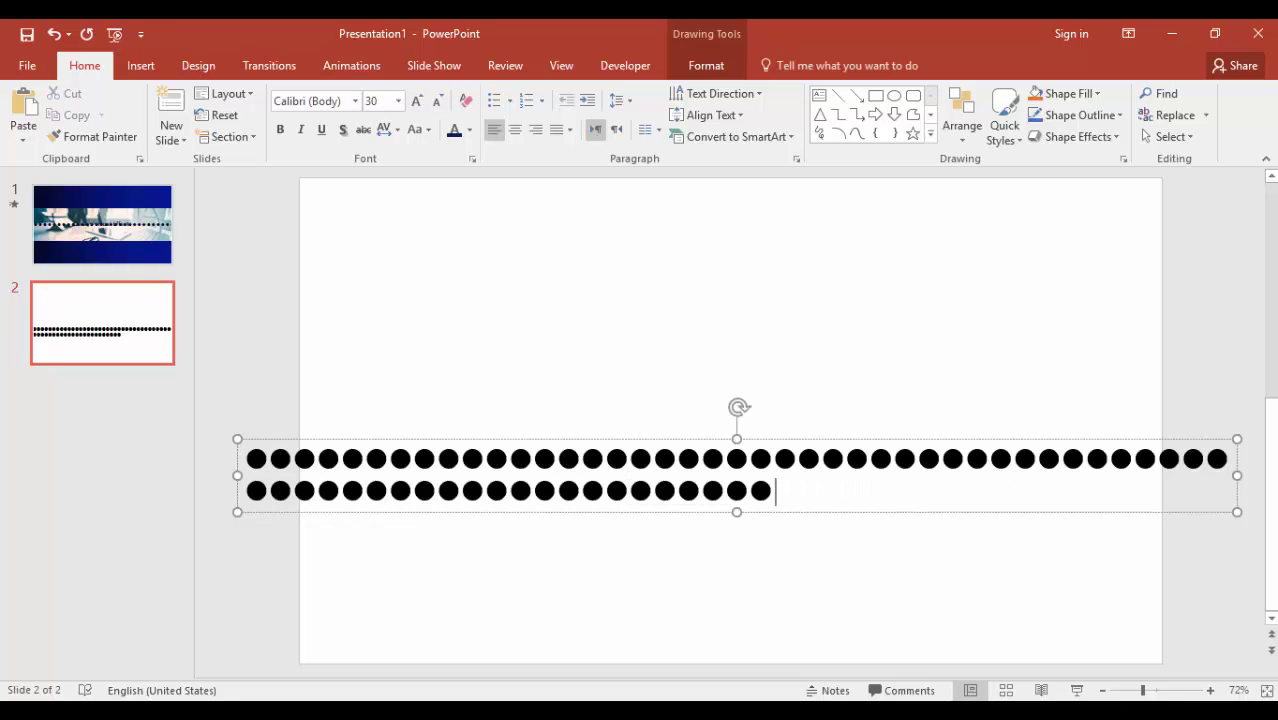
{"action": "key", "text": "BackSpace"}
{"action": "key", "text": "BackSpace"}
{"action": "key", "text": "BackSpace"}
{"action": "key", "text": "BackSpace"}
{"action": "key", "text": "BackSpace"}
{"action": "key", "text": "BackSpace"}
{"action": "key", "text": "BackSpace"}
{"action": "key", "text": "BackSpace"}
{"action": "key", "text": "BackSpace"}
{"action": "key", "text": "BackSpace"}
{"action": "key", "text": "BackSpace"}
{"action": "key", "text": "BackSpace"}
{"action": "key", "text": "BackSpace"}
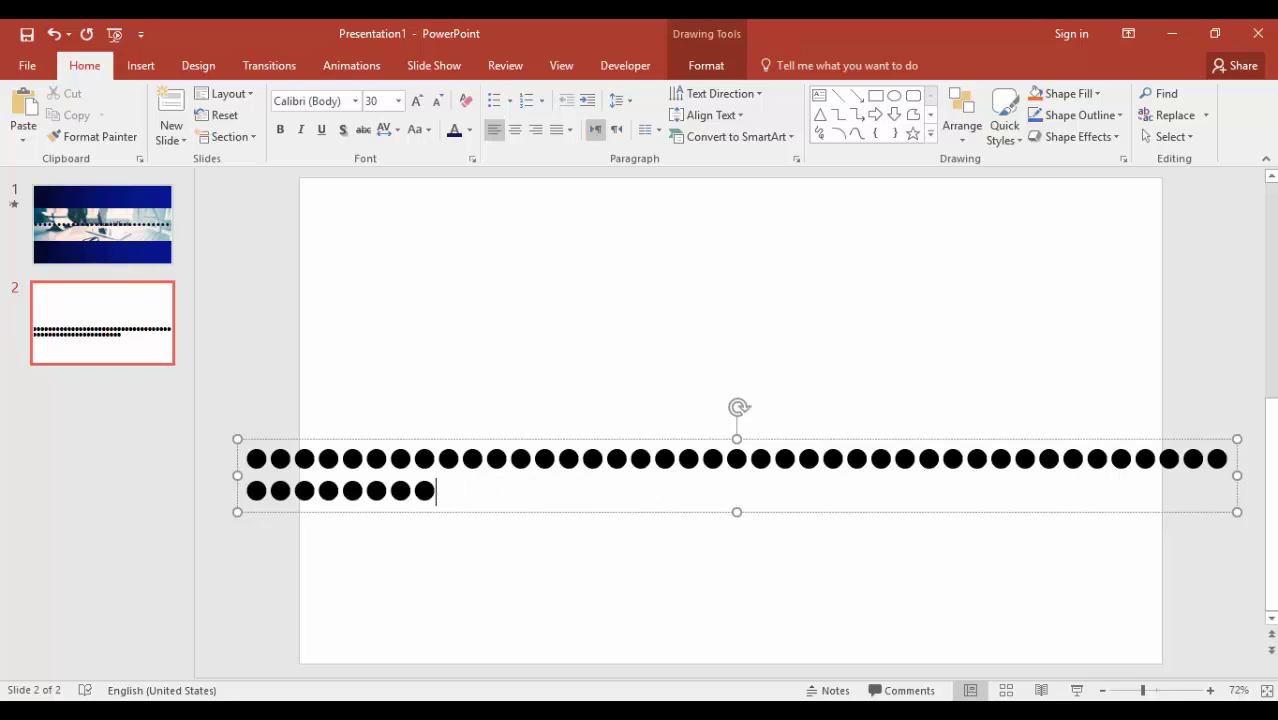
{"action": "key", "text": "BackSpace"}
{"action": "key", "text": "BackSpace"}
{"action": "key", "text": "BackSpace"}
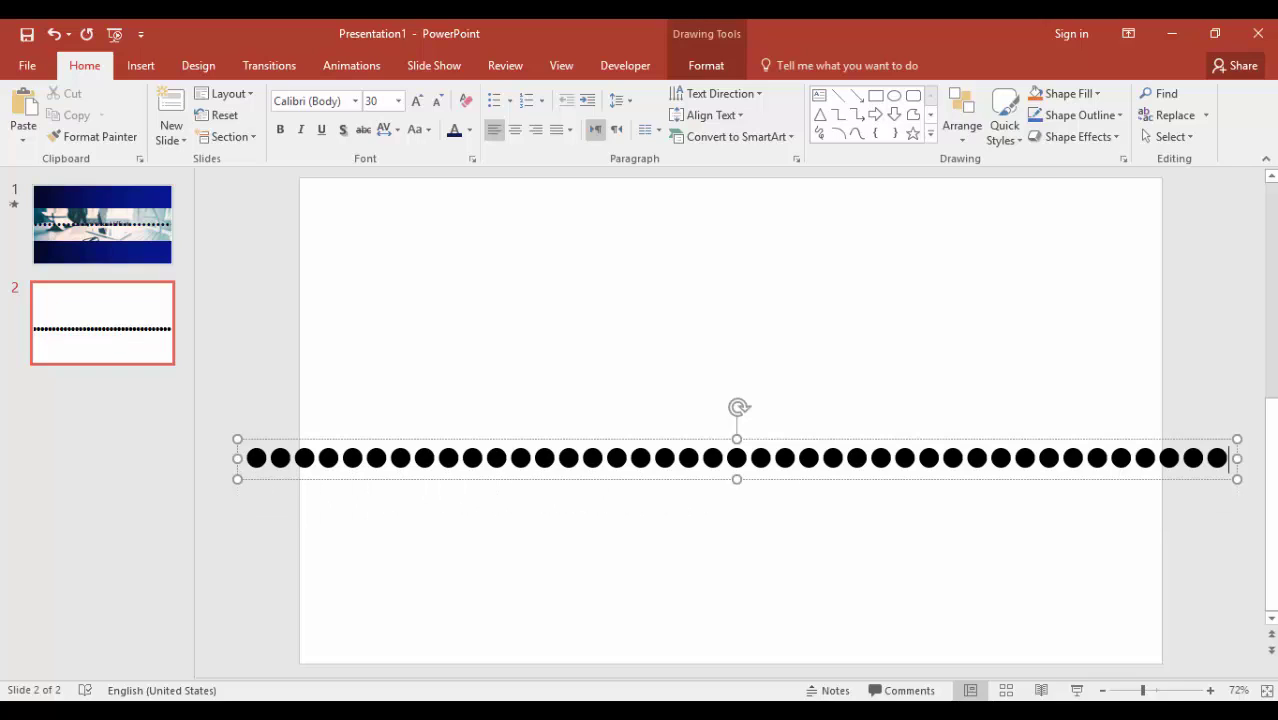
Colour the whole row of dots dark blue.
{"action": "left_click", "coordinate": [560, 442]}
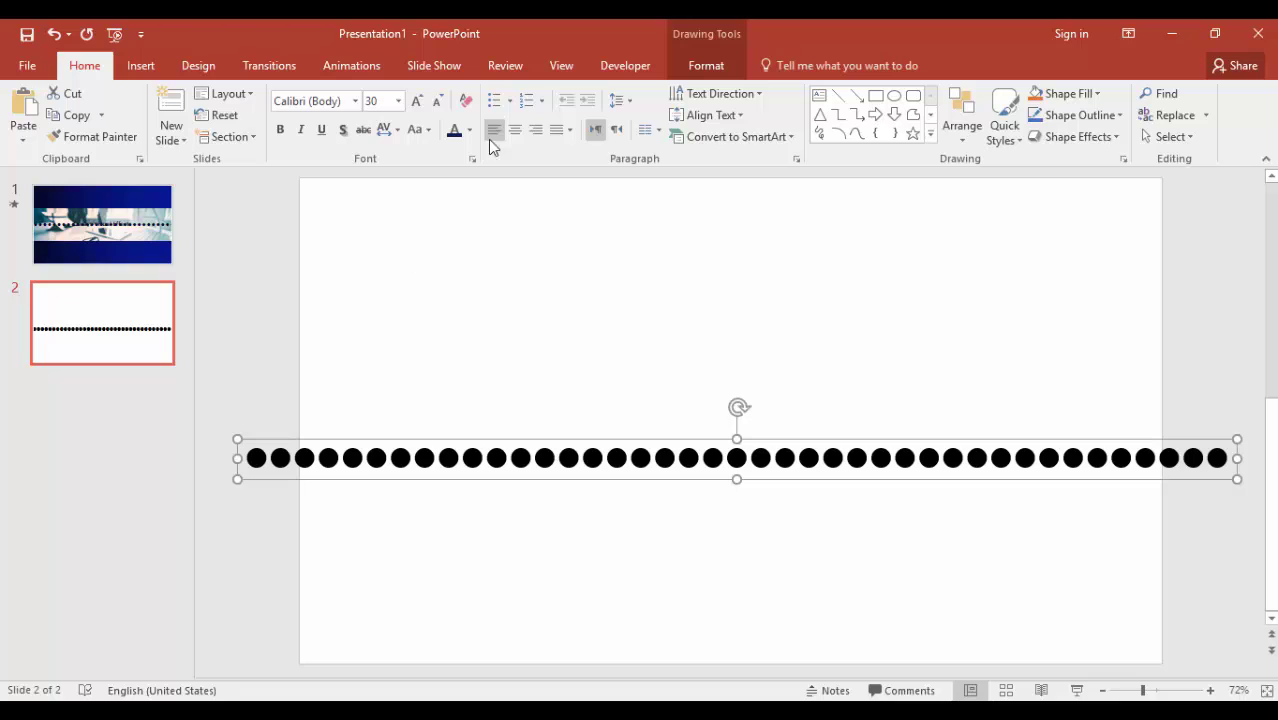
{"action": "left_click", "coordinate": [469, 130]}
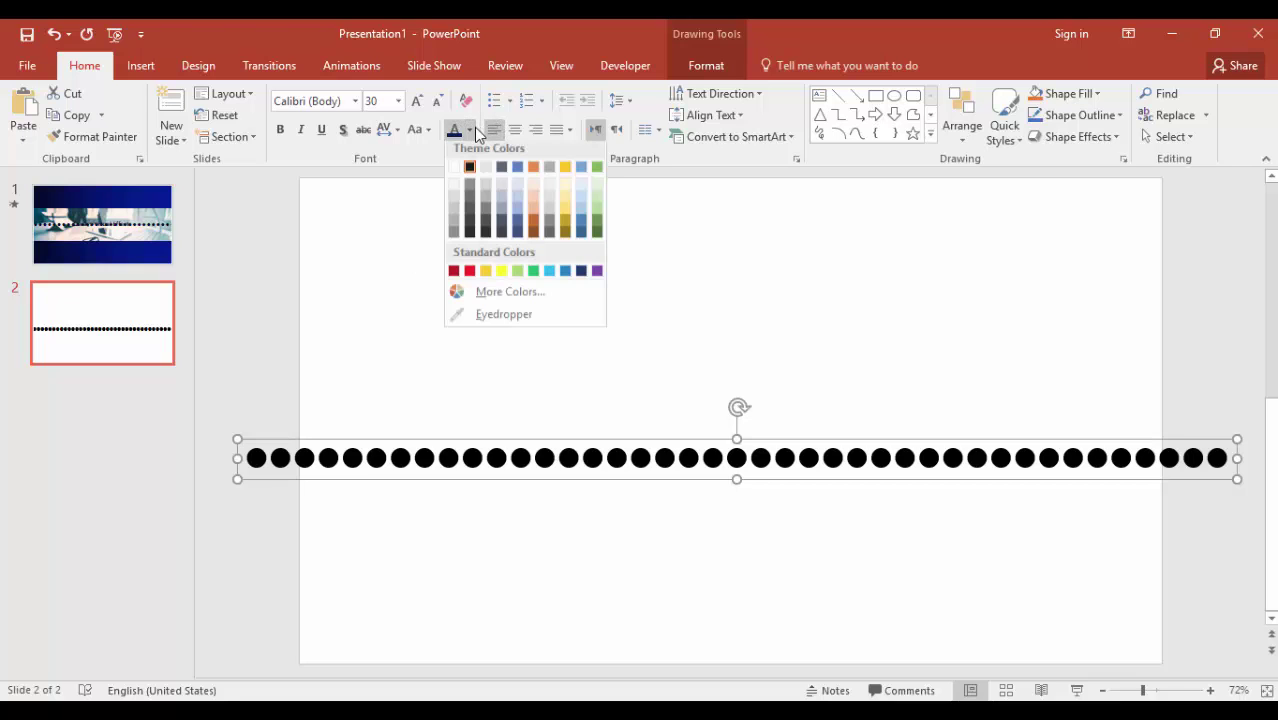
{"action": "left_click", "coordinate": [581, 276]}
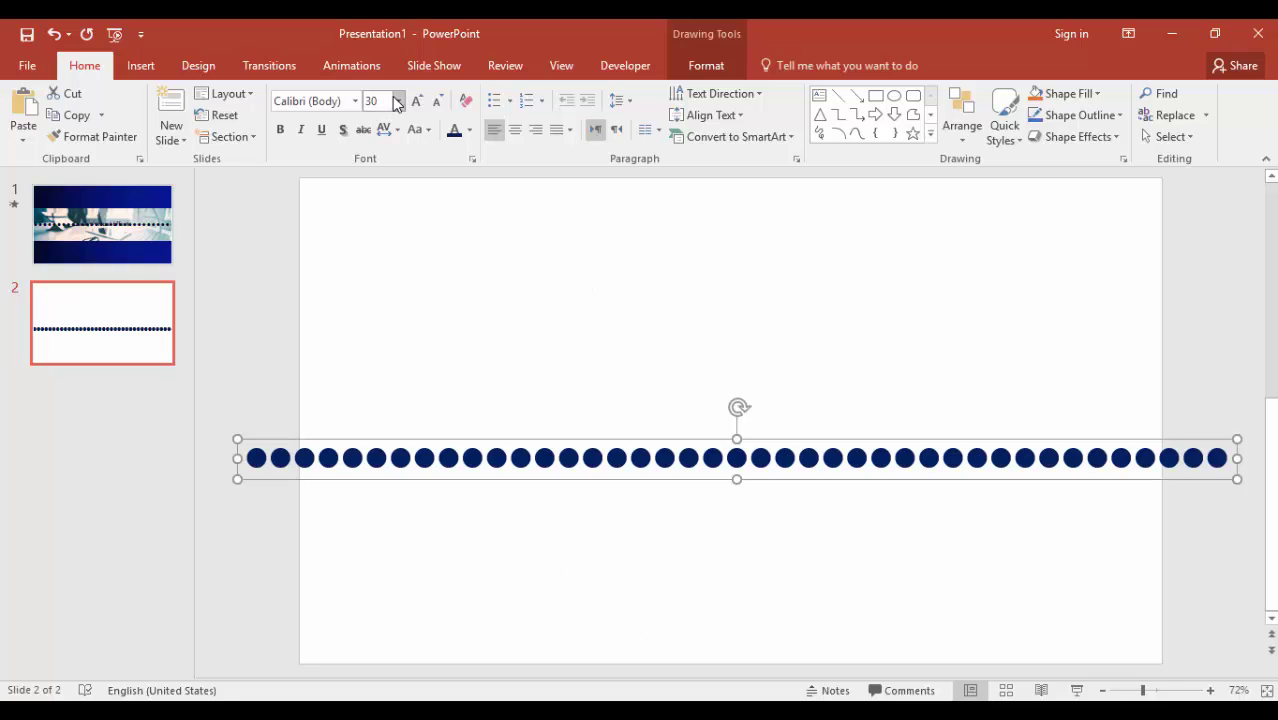
{"action": "left_click", "coordinate": [362, 66]}
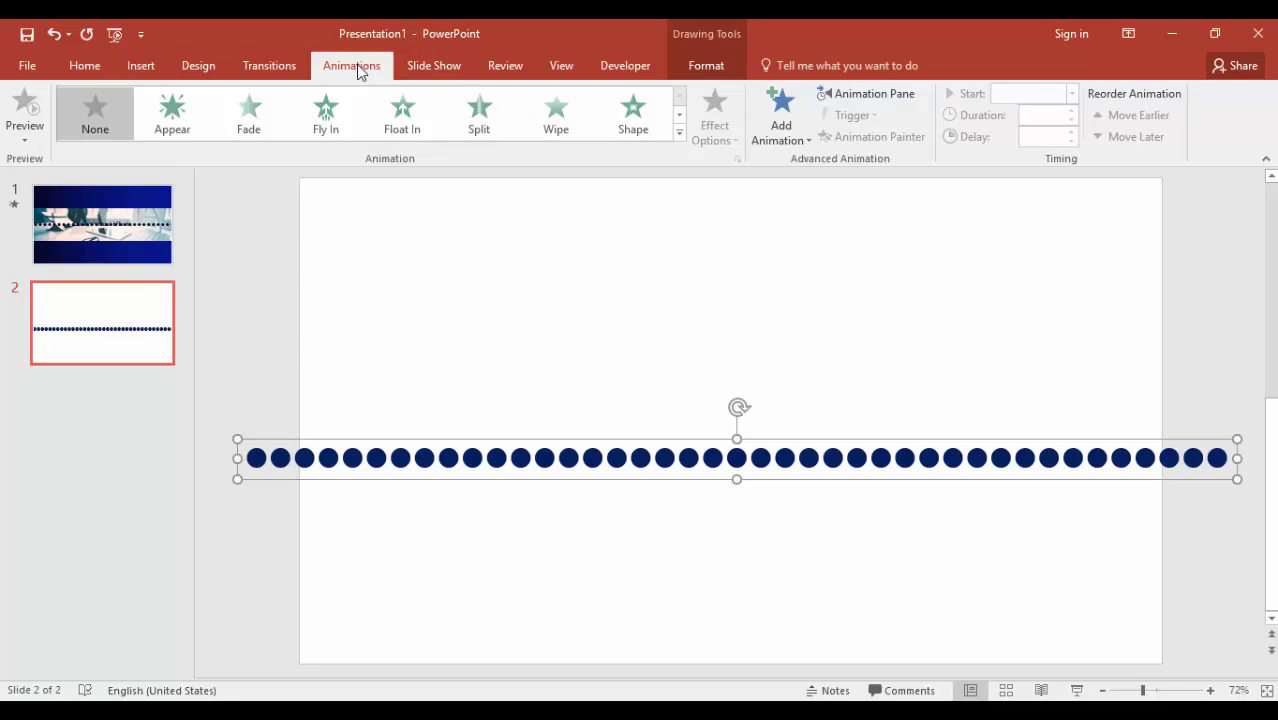
Apply the Fly In entrance animation to the dot row.
{"action": "left_click", "coordinate": [786, 141]}
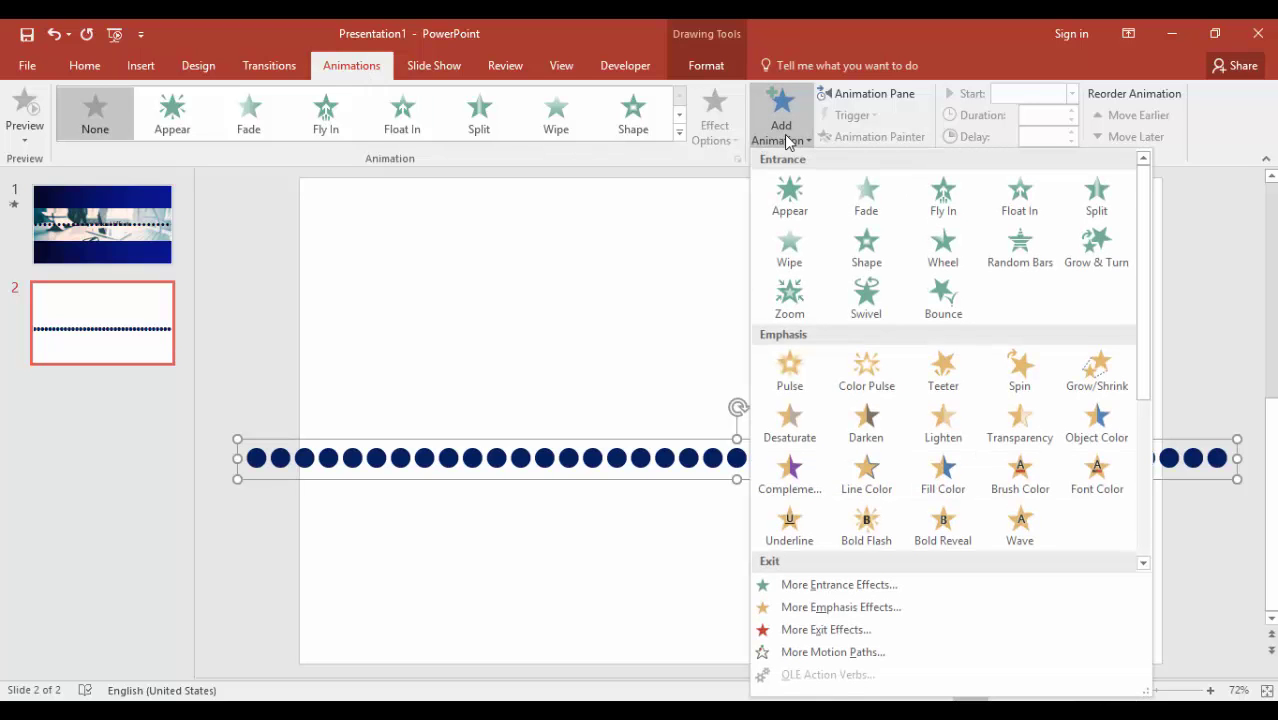
{"action": "left_click", "coordinate": [944, 198]}
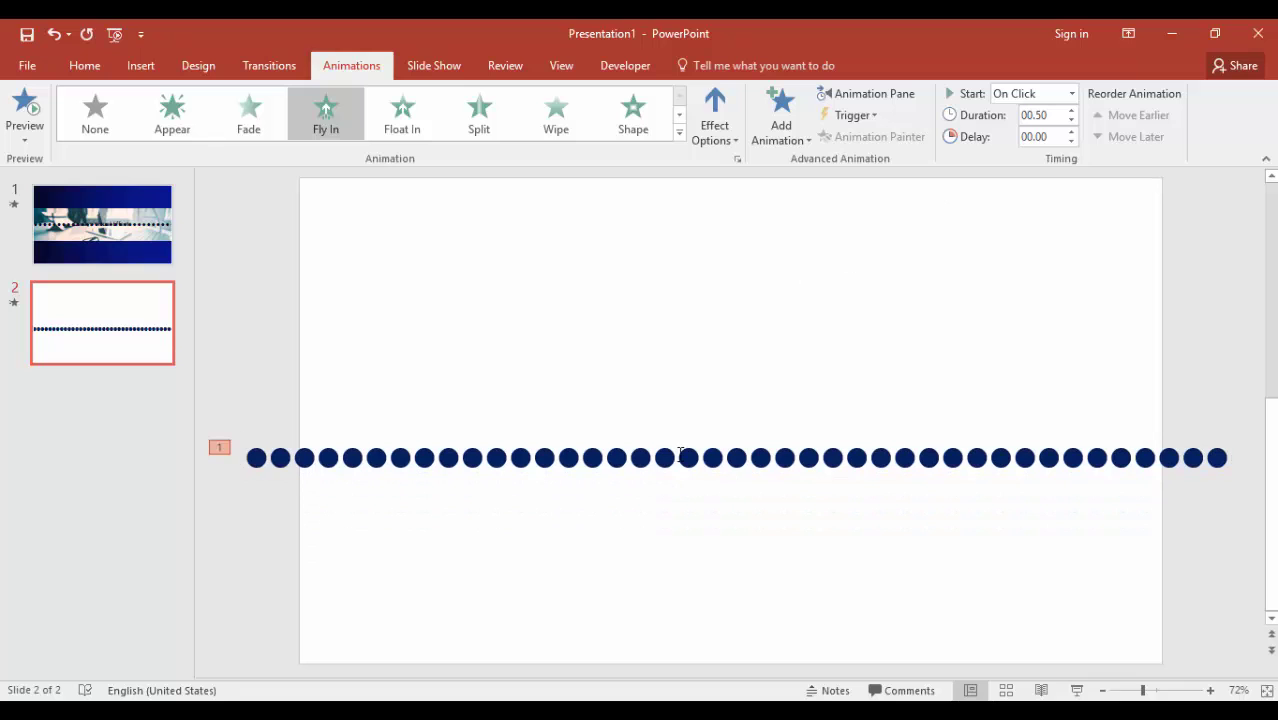
{"action": "left_click", "coordinate": [866, 96]}
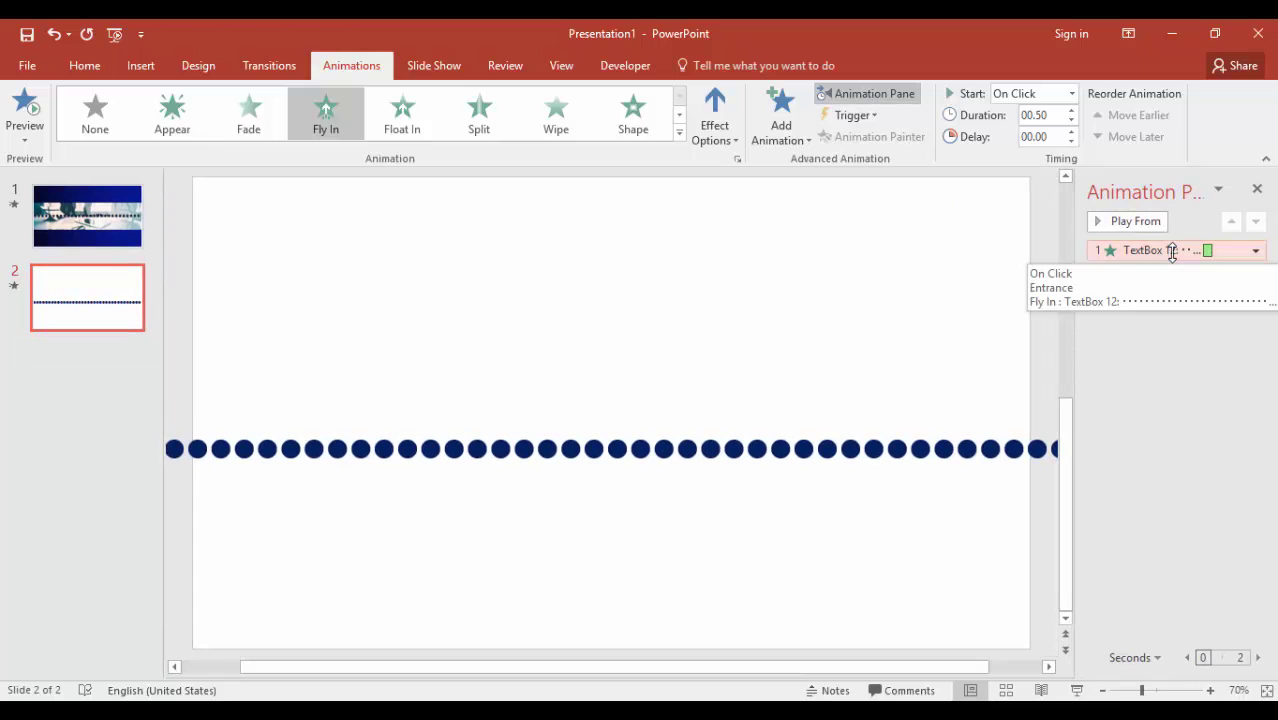
{"action": "double_click", "coordinate": [1172, 251]}
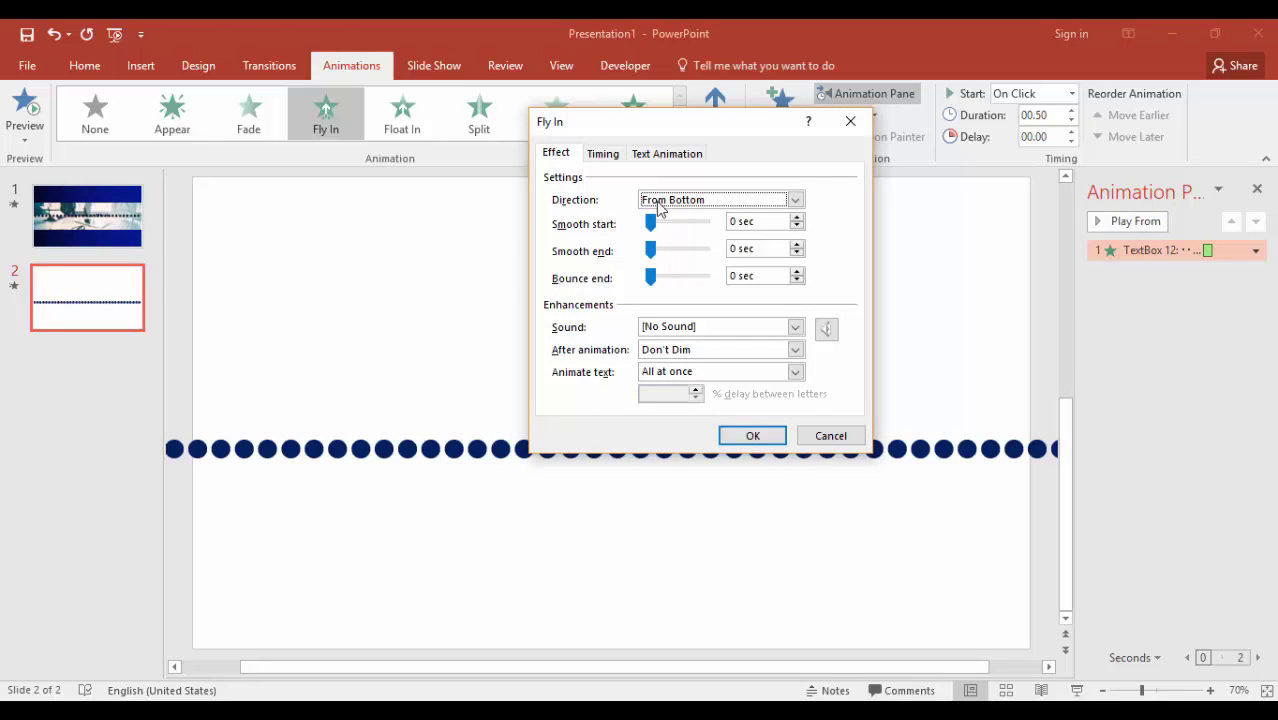
Set Fly In to From Left, animating by letter with 10% delay between letters.
{"action": "left_click", "coordinate": [795, 200]}
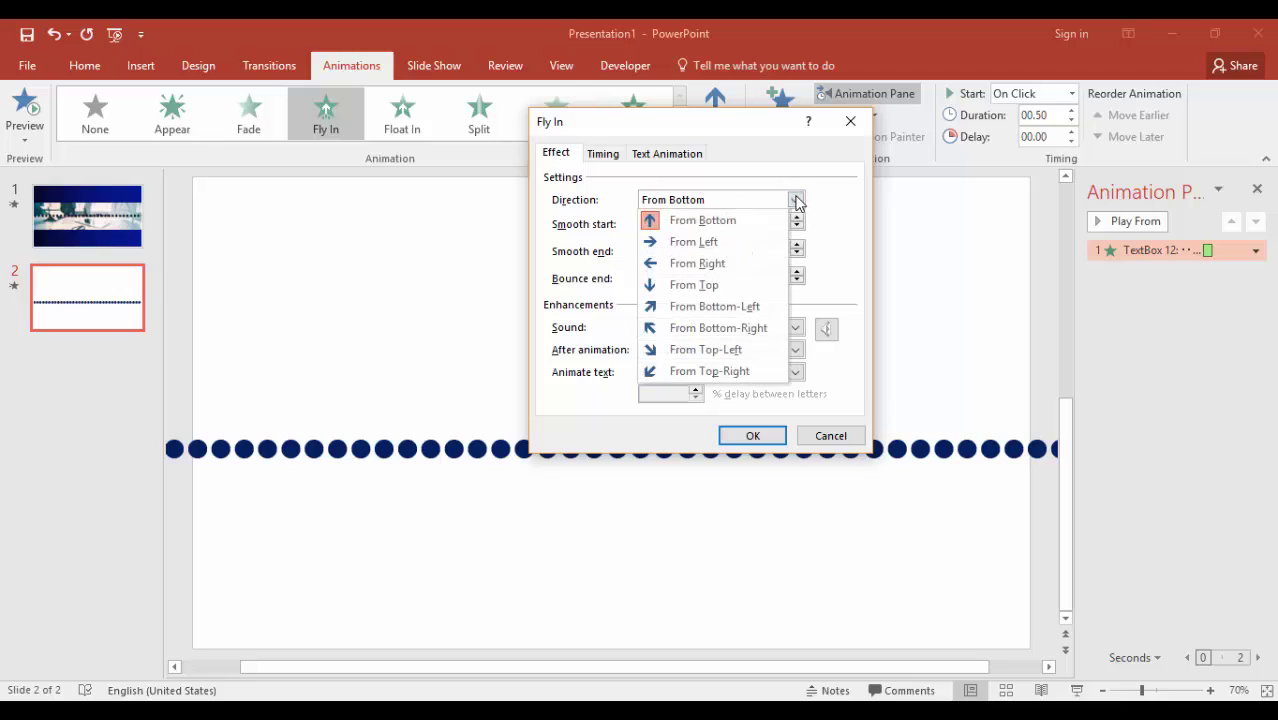
{"action": "left_click", "coordinate": [704, 246]}
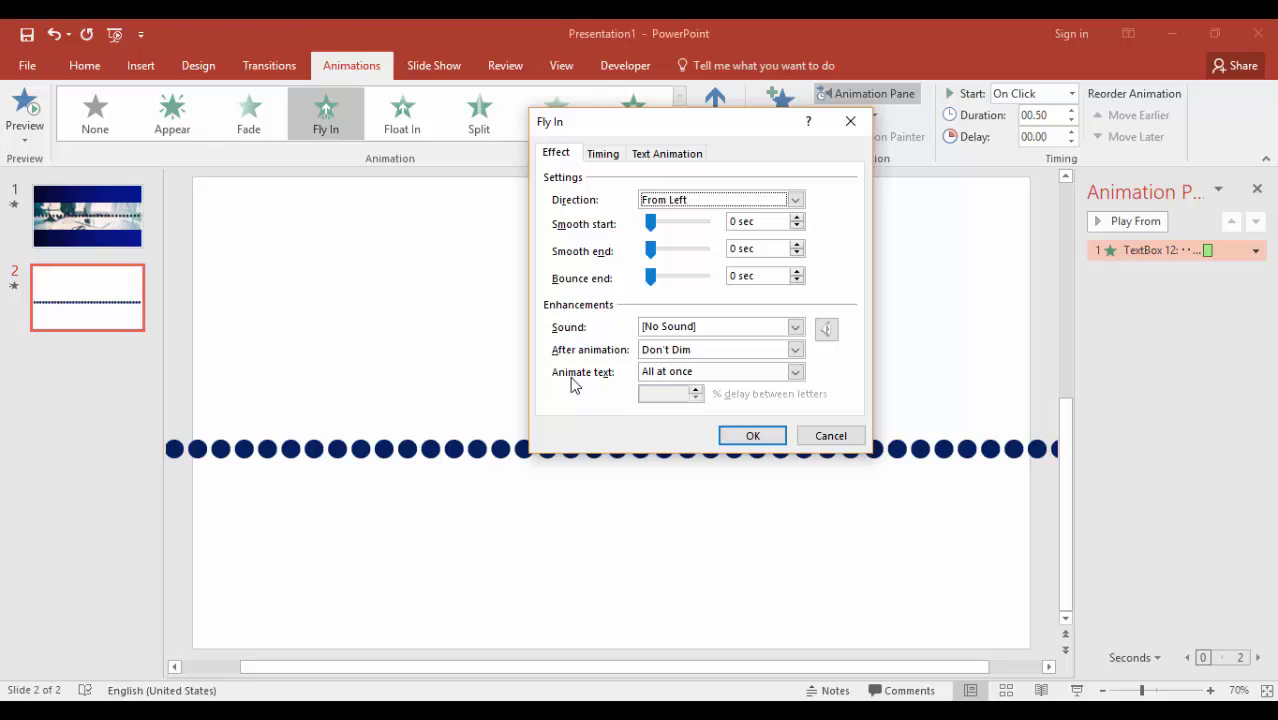
{"action": "left_click", "coordinate": [795, 371]}
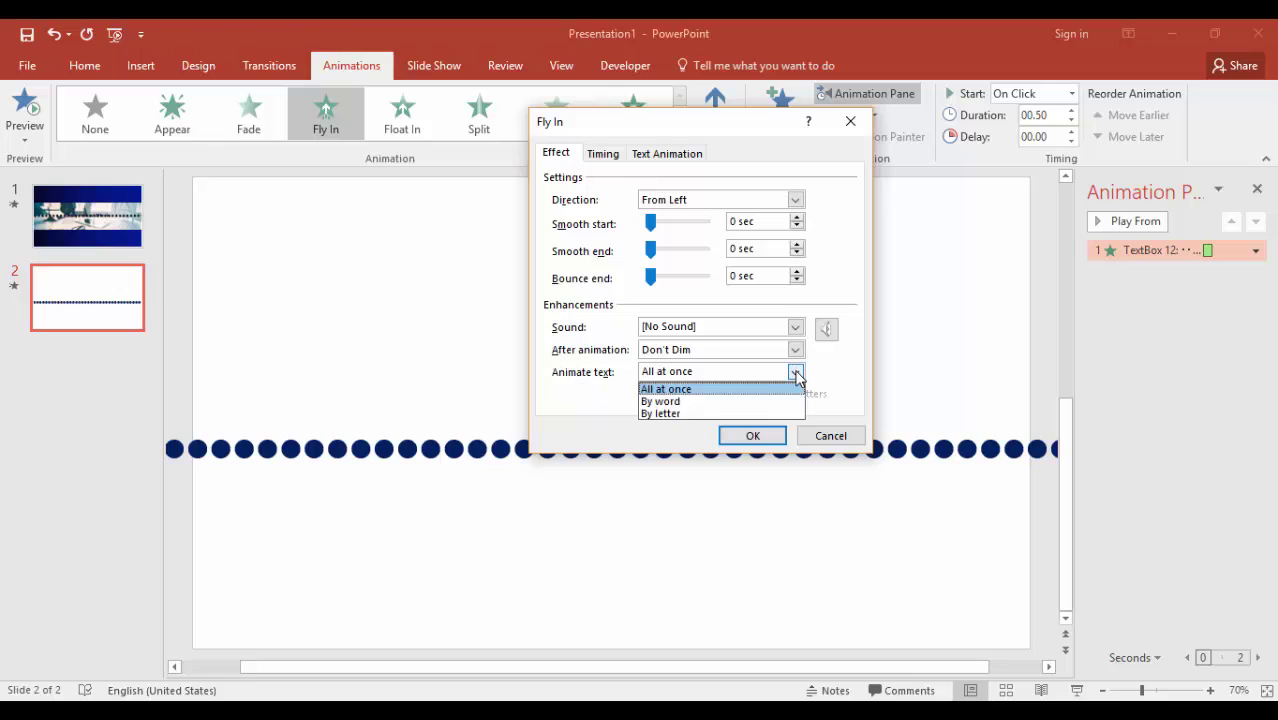
{"action": "left_click", "coordinate": [669, 414]}
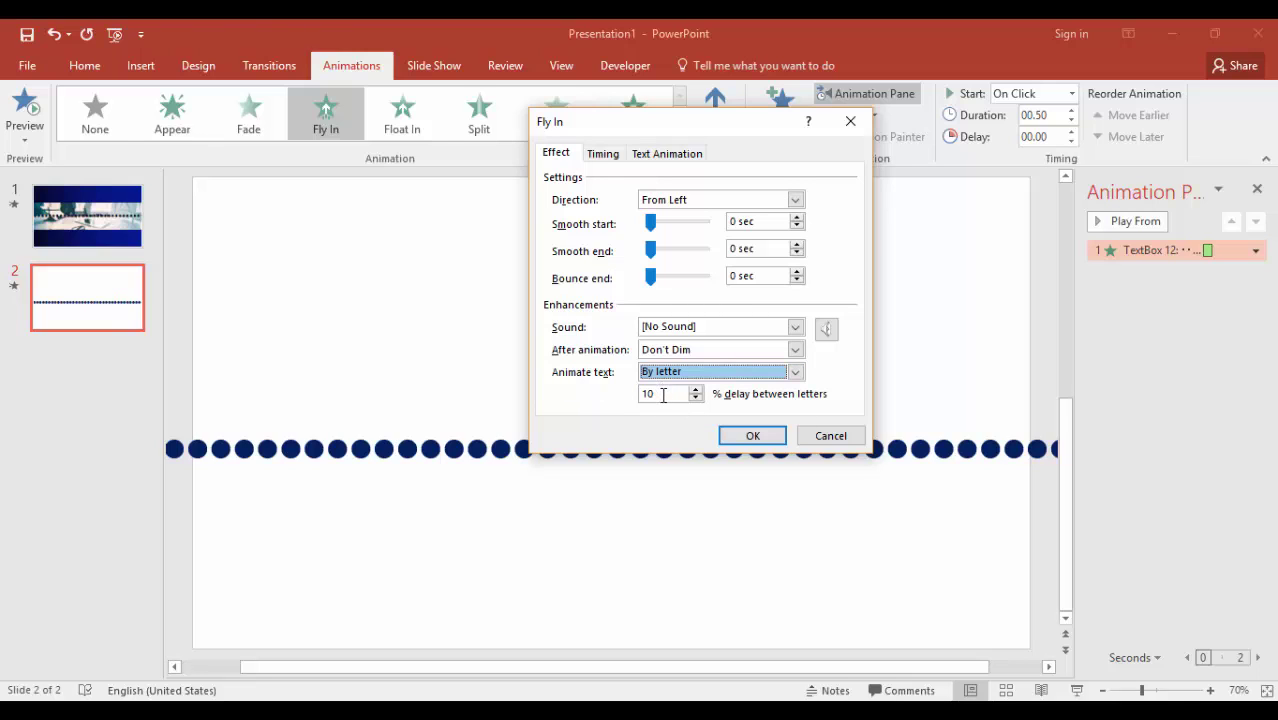
{"action": "left_click", "coordinate": [663, 395]}
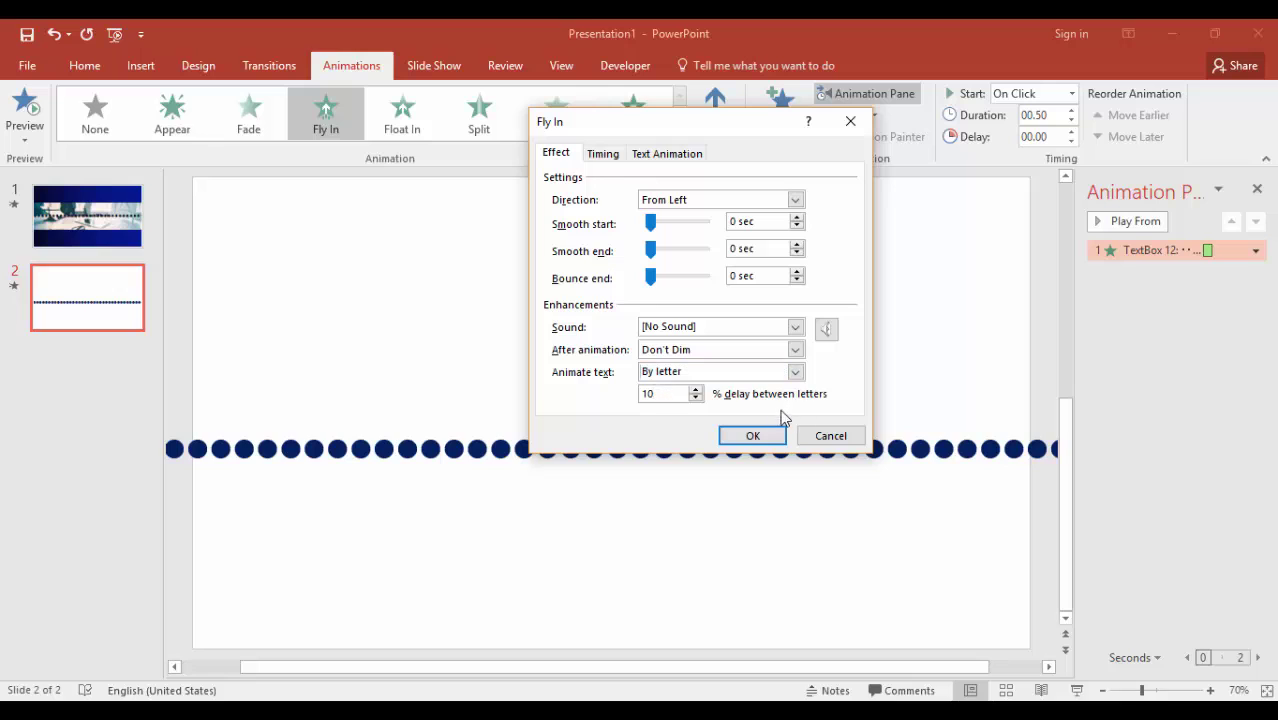
{"action": "left_click", "coordinate": [603, 155]}
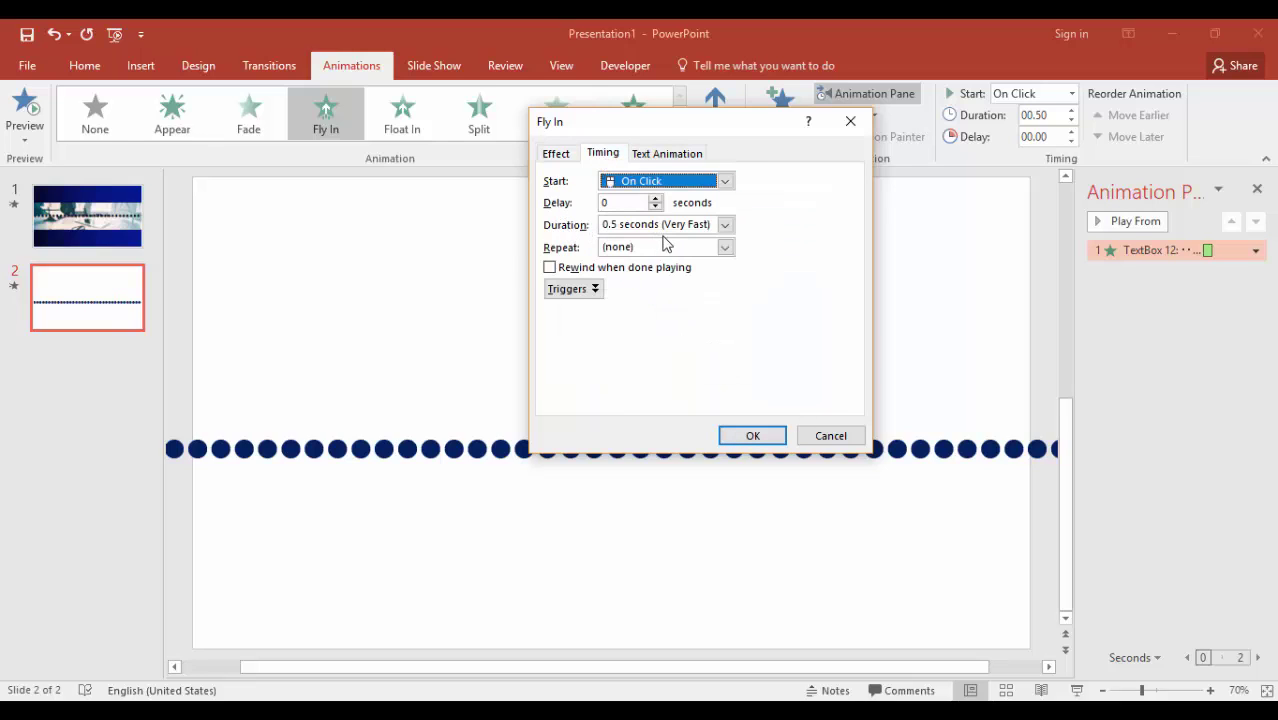
{"action": "left_click", "coordinate": [754, 437]}
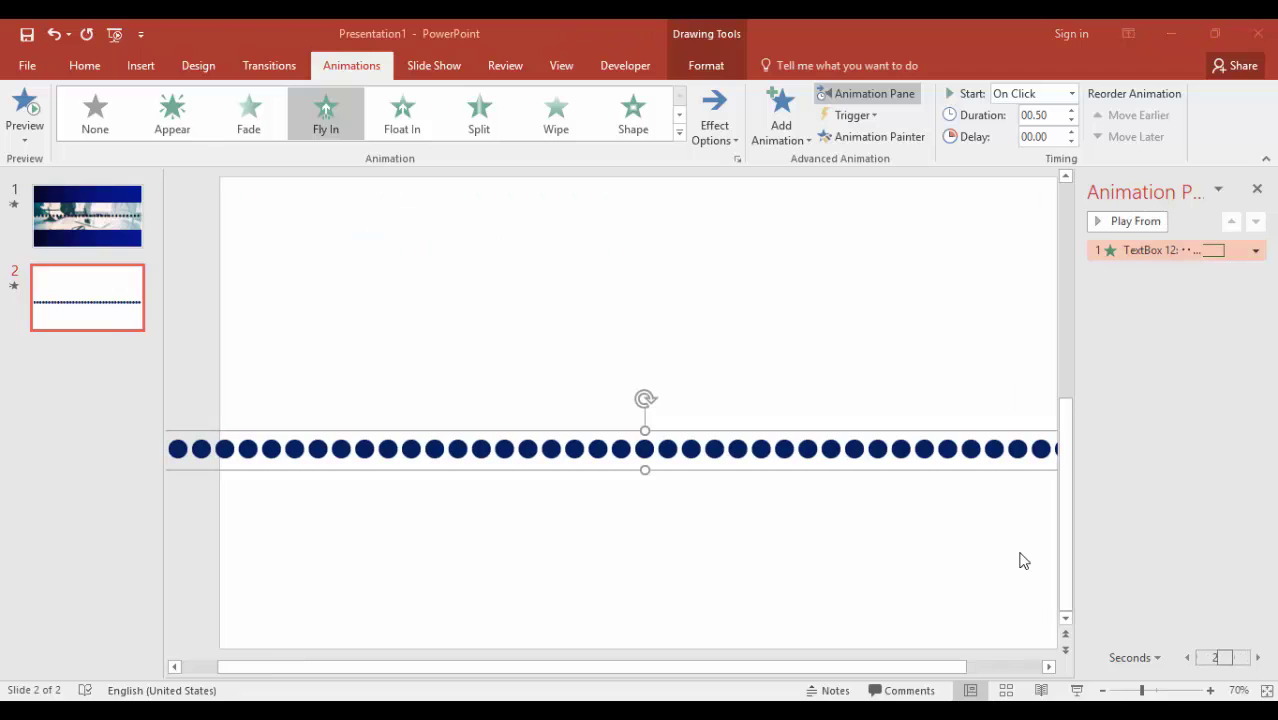
Add a Fade exit effect to the dot row from the Add Animation gallery.
{"action": "left_click", "coordinate": [788, 140]}
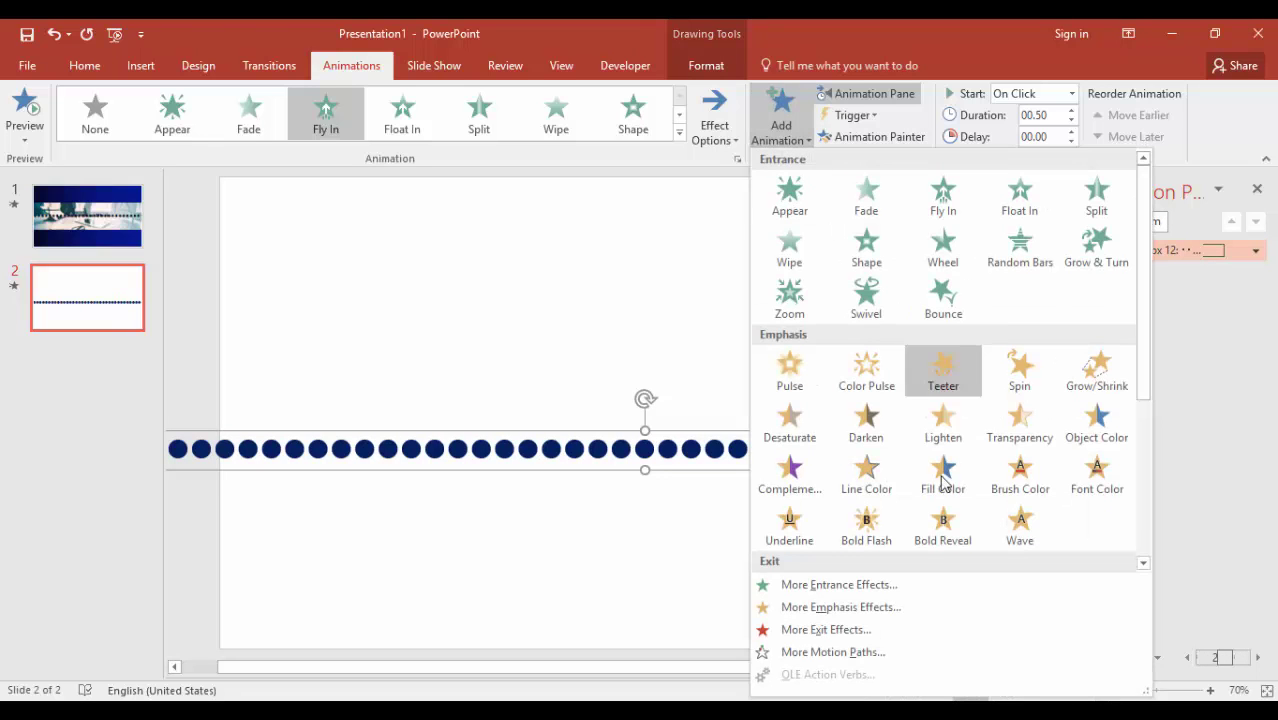
{"action": "left_click_drag", "start_coordinate": [1146, 370], "coordinate": [1144, 468]}
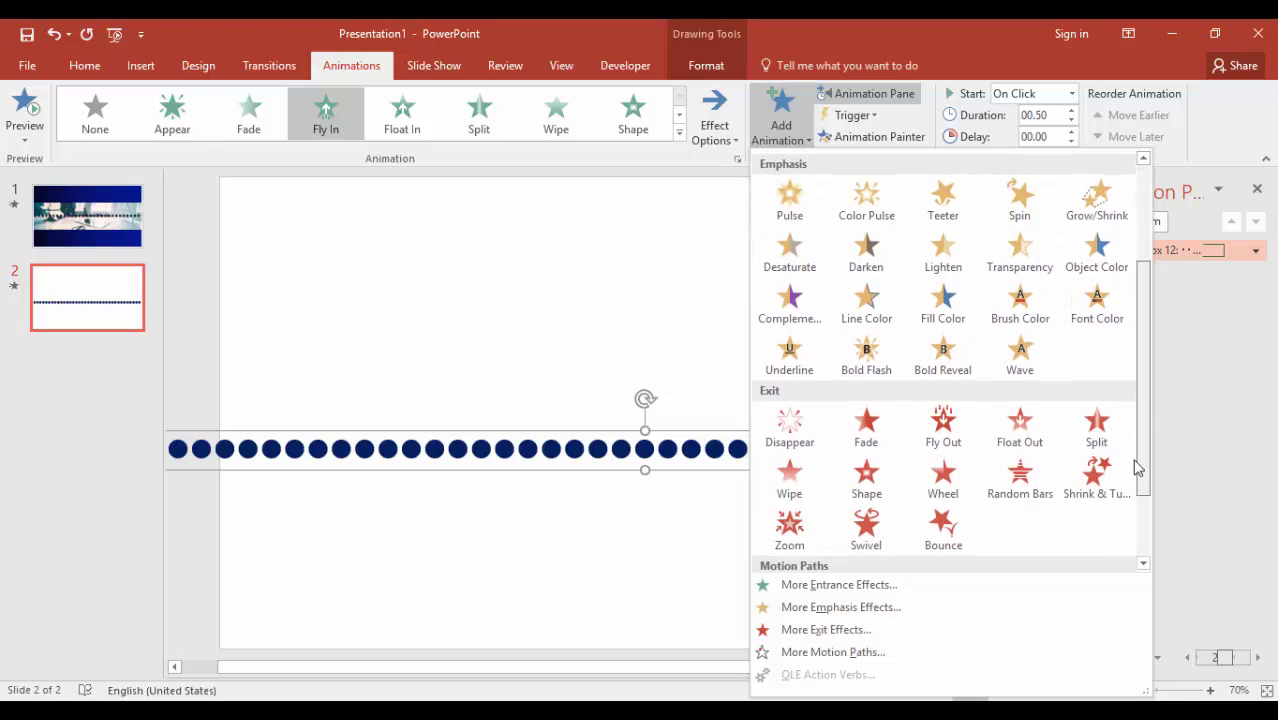
{"action": "left_click", "coordinate": [868, 430]}
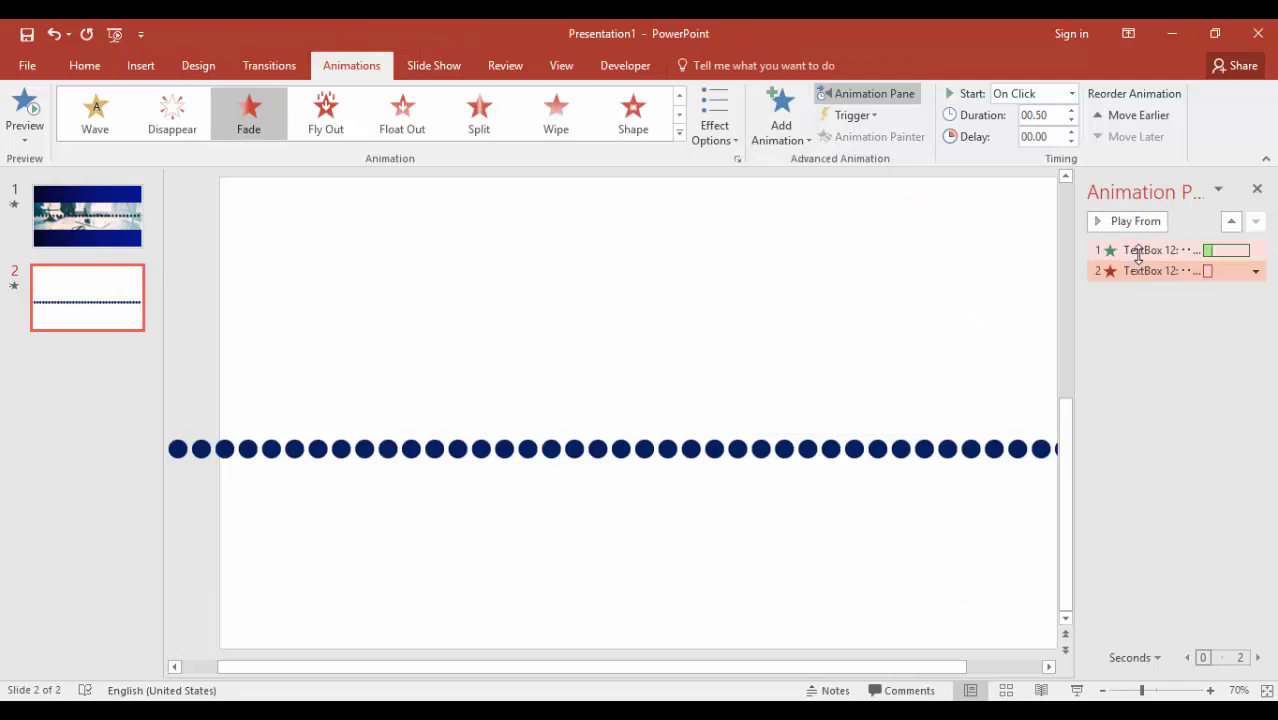
In the Fade exit settings, animate text By letter with 10% delay and confirm.
{"action": "double_click", "coordinate": [1140, 271]}
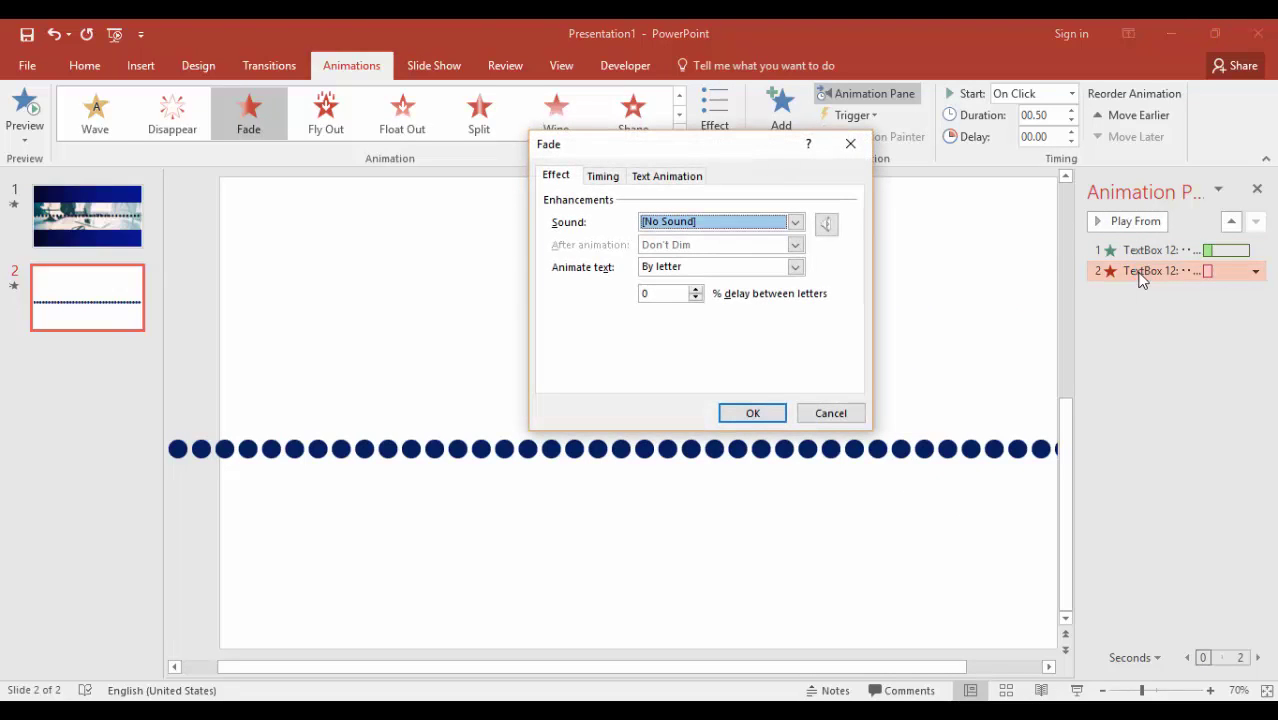
{"action": "left_click", "coordinate": [795, 266]}
{"action": "left_click", "coordinate": [686, 311]}
{"action": "key", "text": "Tab"}
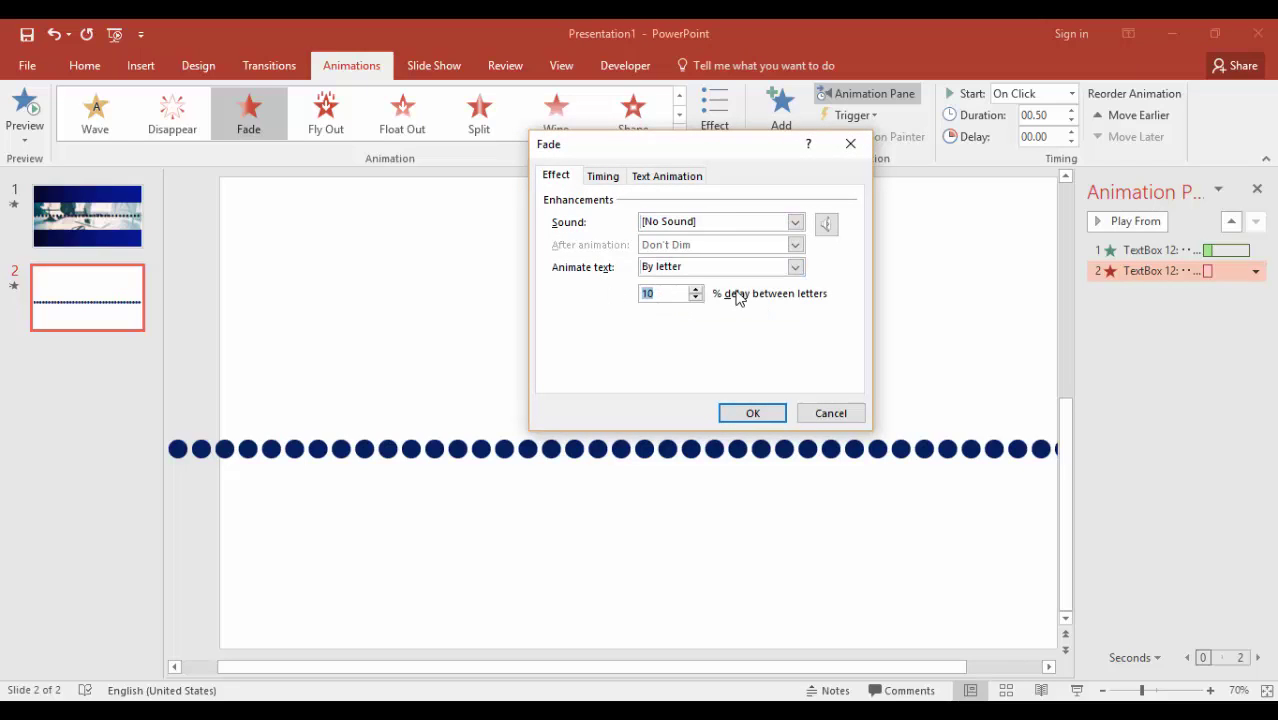
{"action": "left_click", "coordinate": [607, 176]}
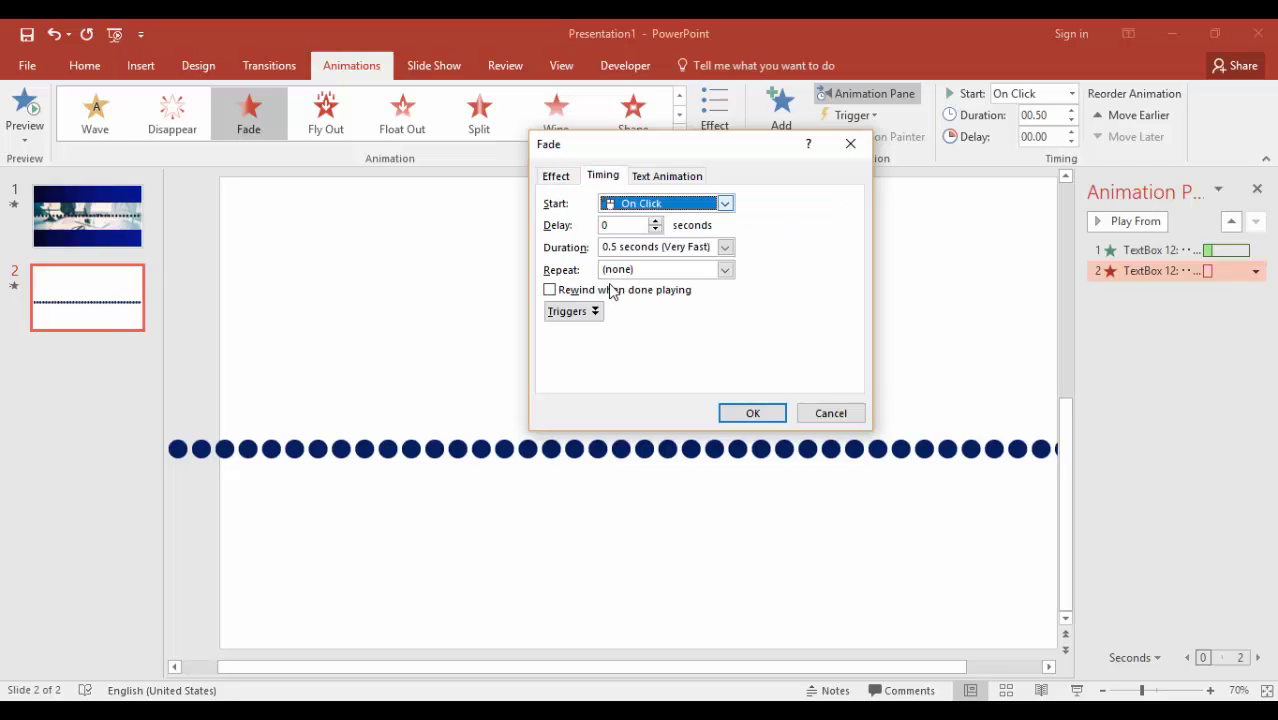
{"action": "left_click", "coordinate": [760, 415]}
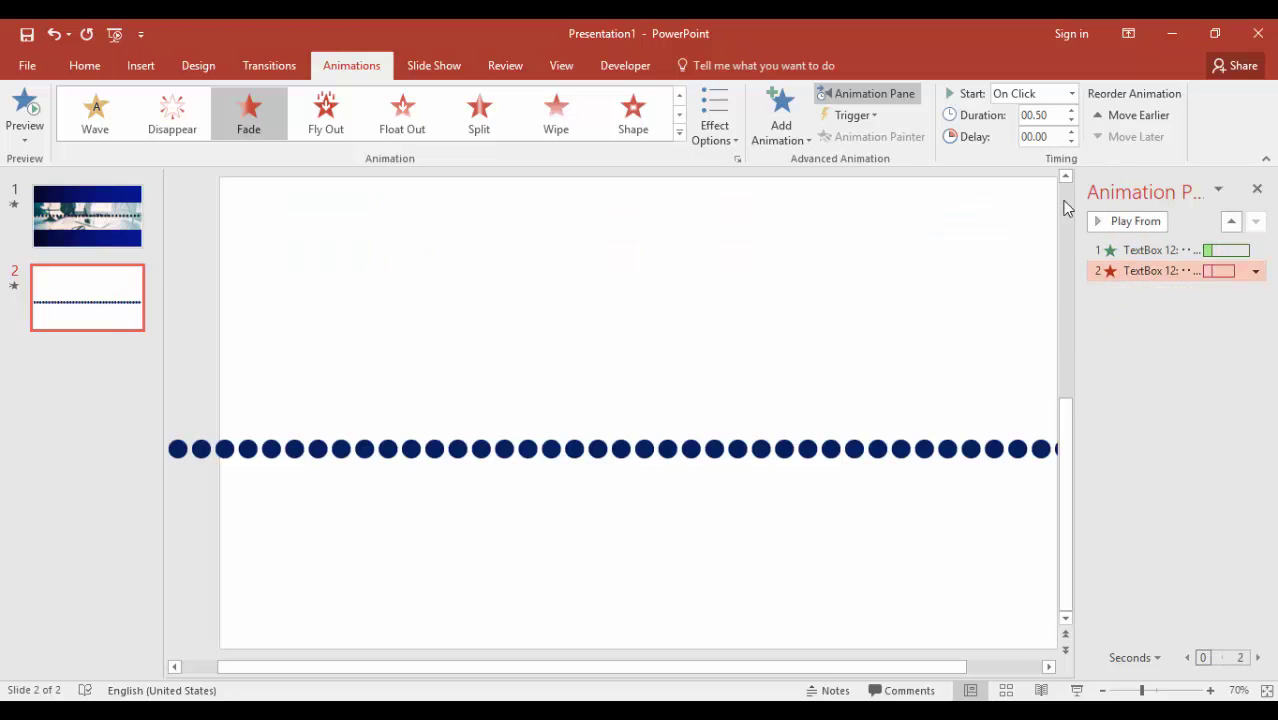
Set the Fade exit to start After Previous, then preview the slide as a show.
{"action": "left_click", "coordinate": [1071, 93]}
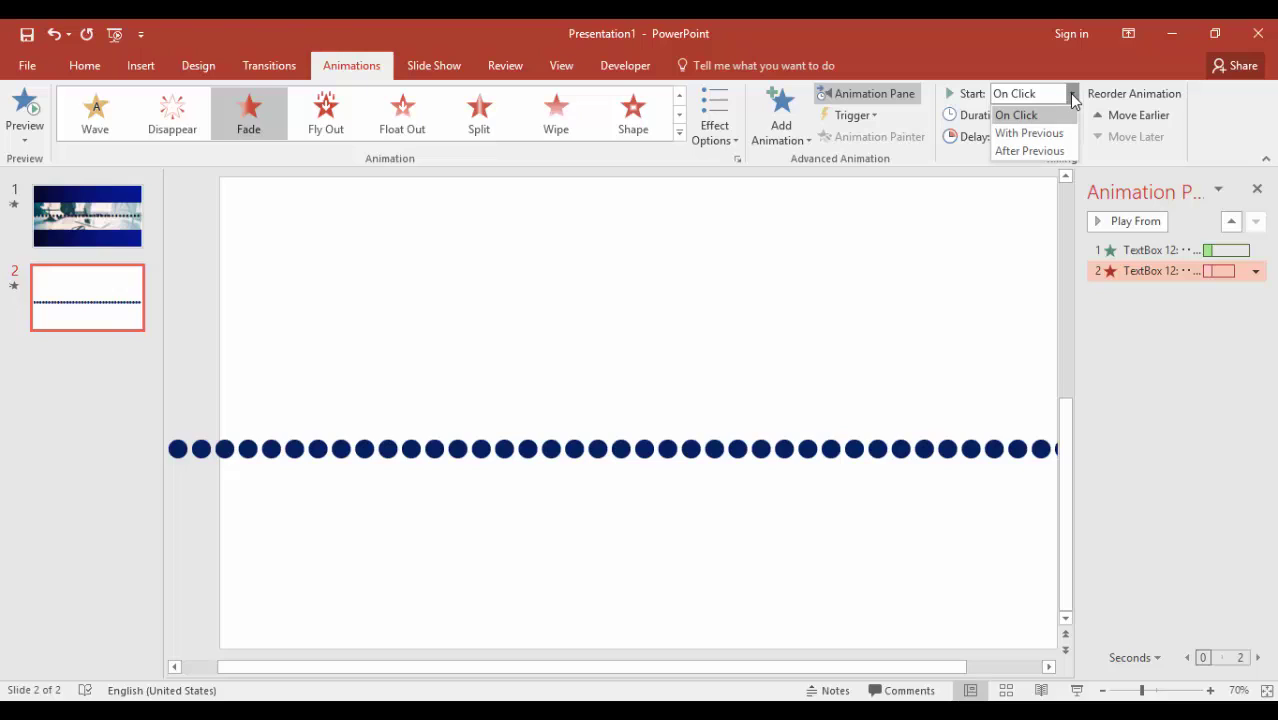
{"action": "left_click", "coordinate": [1028, 152]}
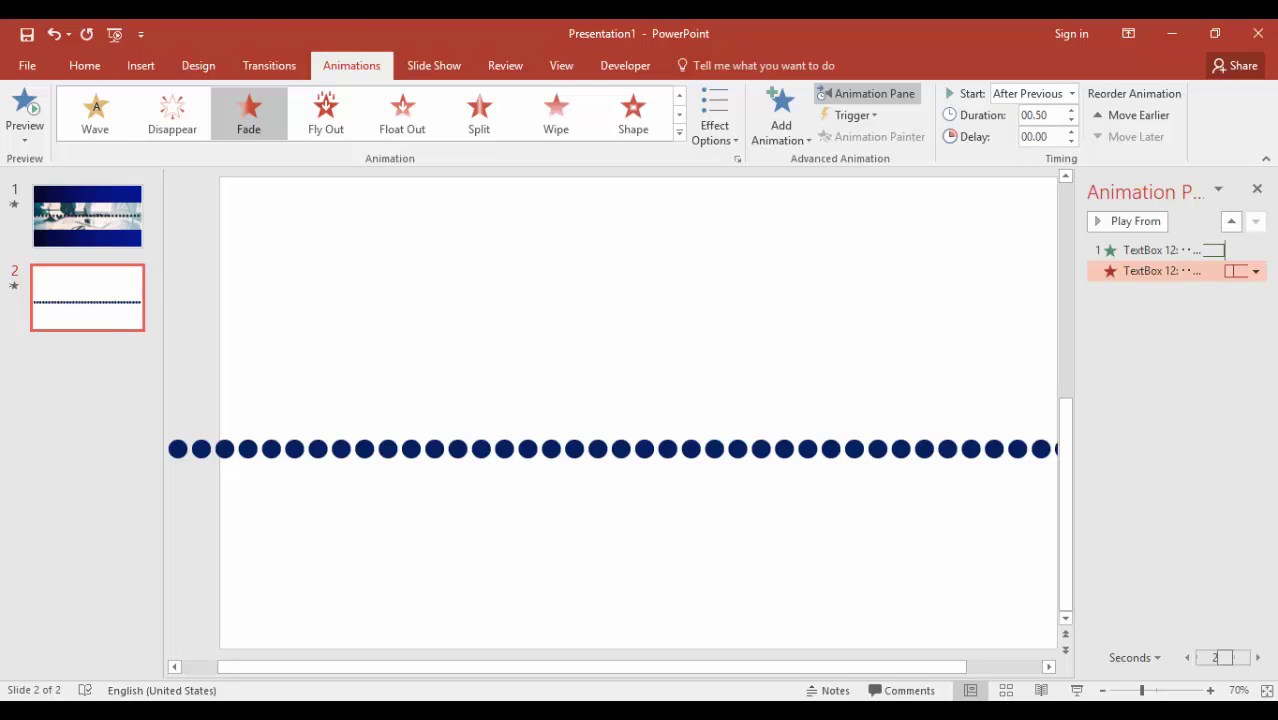
{"action": "left_click", "coordinate": [1076, 690]}
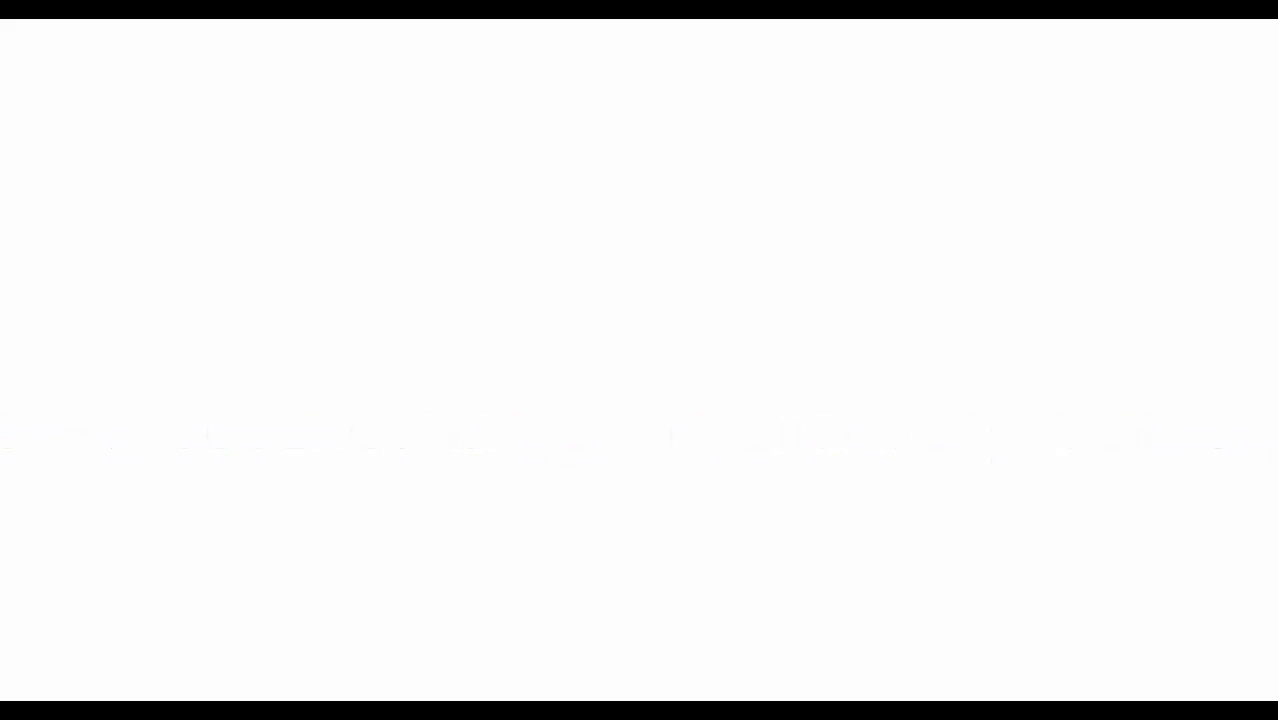
{"action": "key", "text": "Escape"}
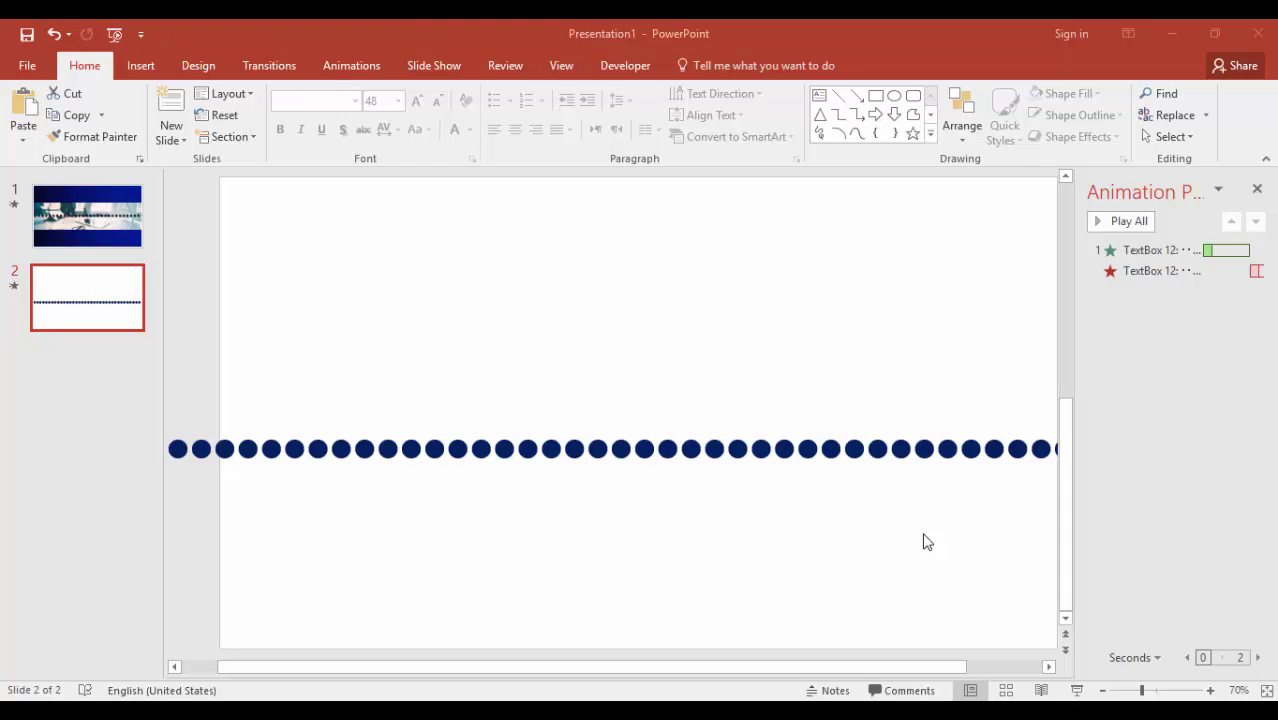
Draw a text box above the dot row and type 'OWAYS Visual Effects'.
{"action": "left_click", "coordinate": [140, 65]}
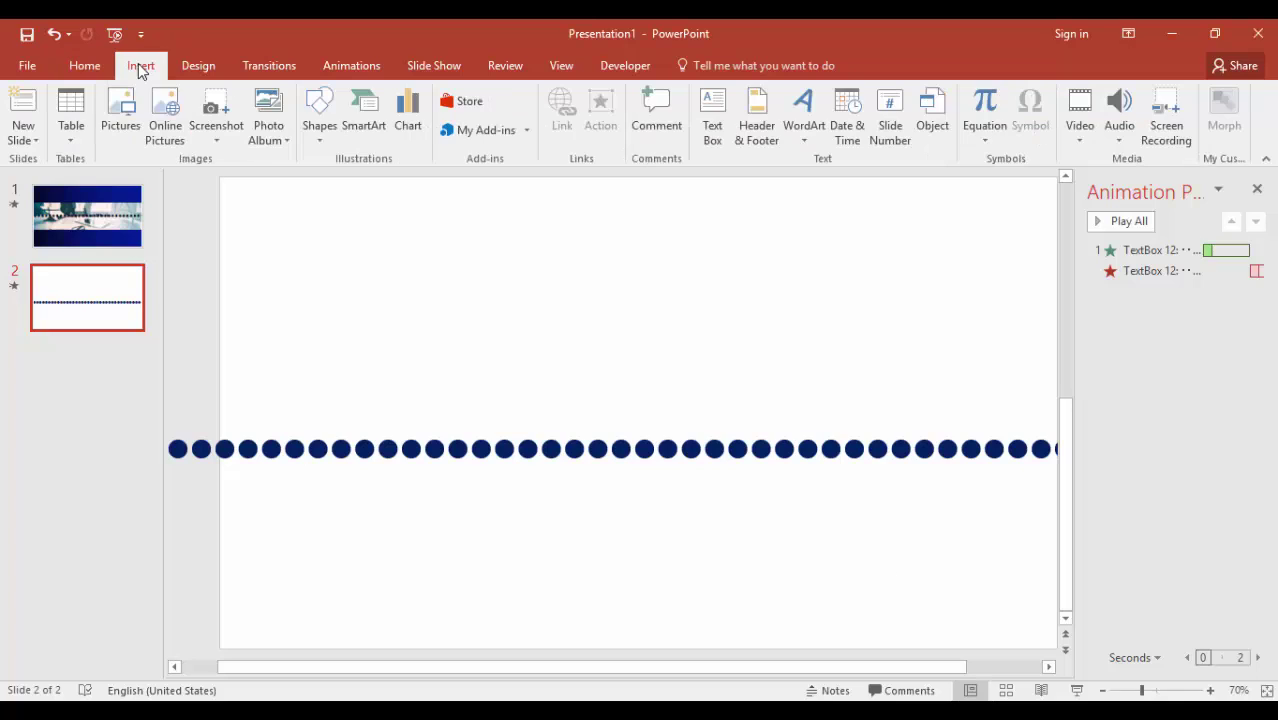
{"action": "left_click", "coordinate": [712, 115]}
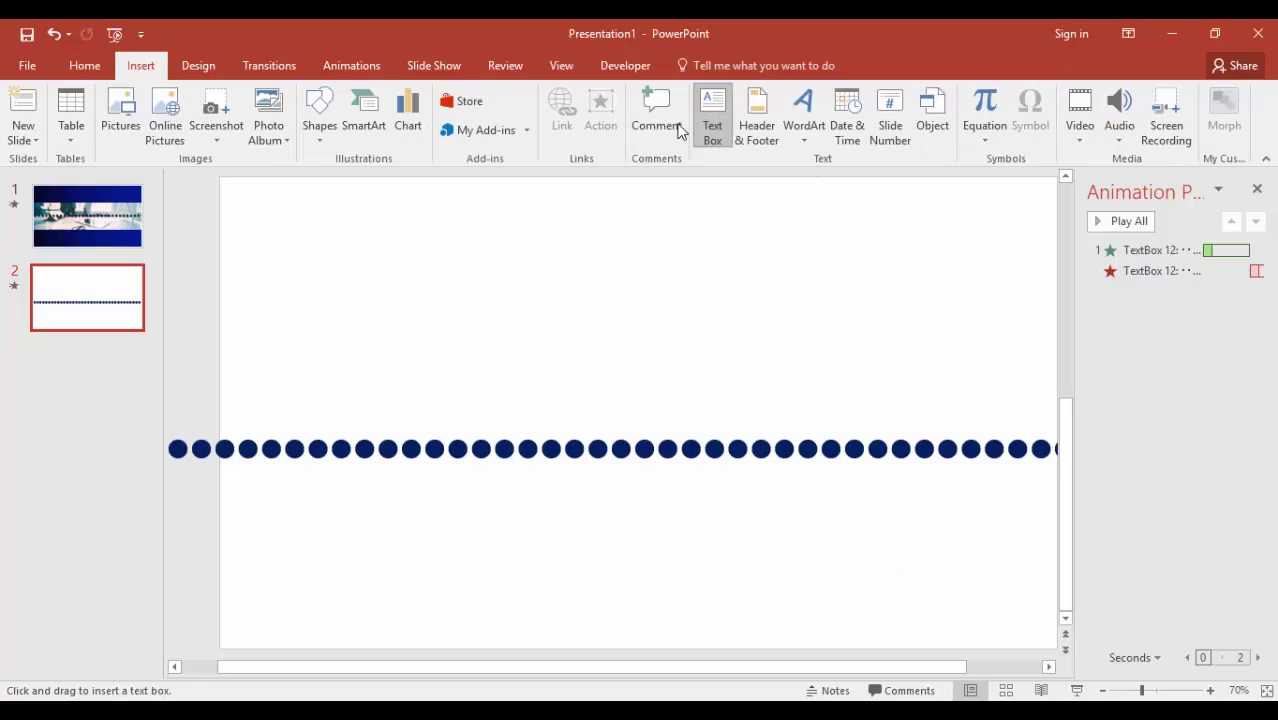
{"action": "mouse_move", "coordinate": [396, 343]}
{"action": "left_mouse_down"}
{"action": "mouse_move", "coordinate": [619, 394]}
{"action": "mouse_move", "coordinate": [940, 398]}
{"action": "left_mouse_up"}
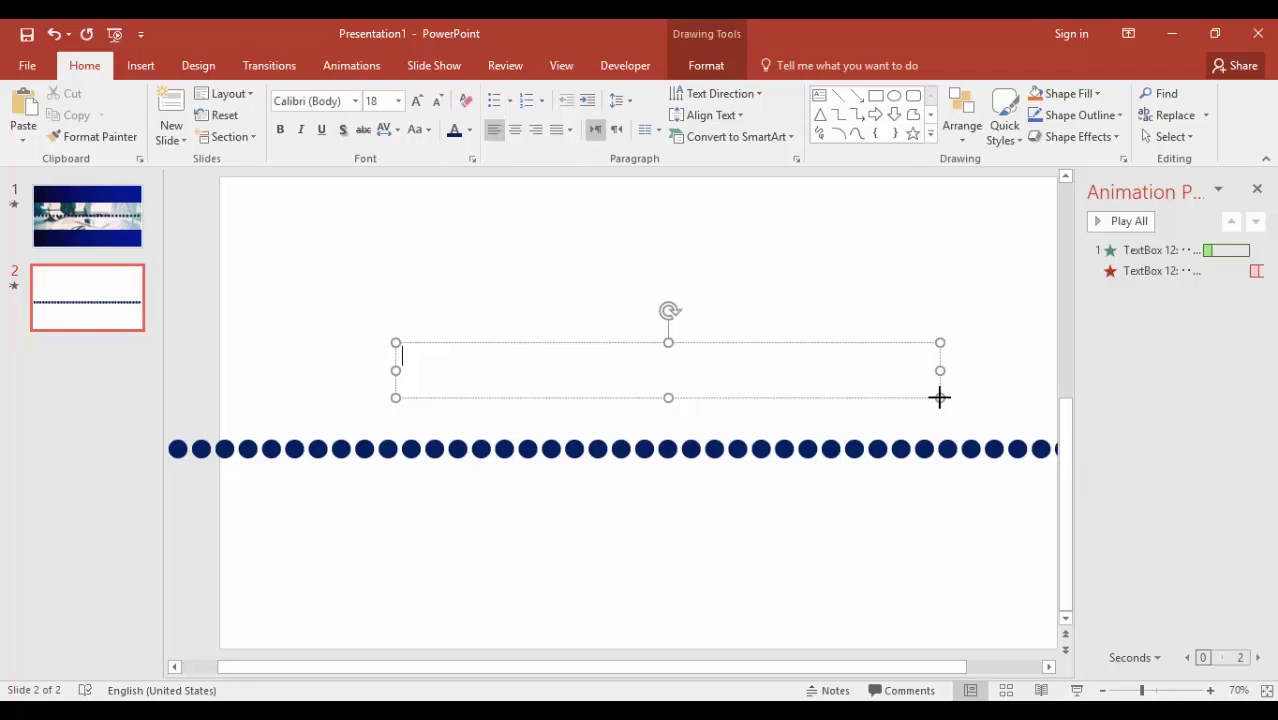
{"action": "type", "text": "0"}
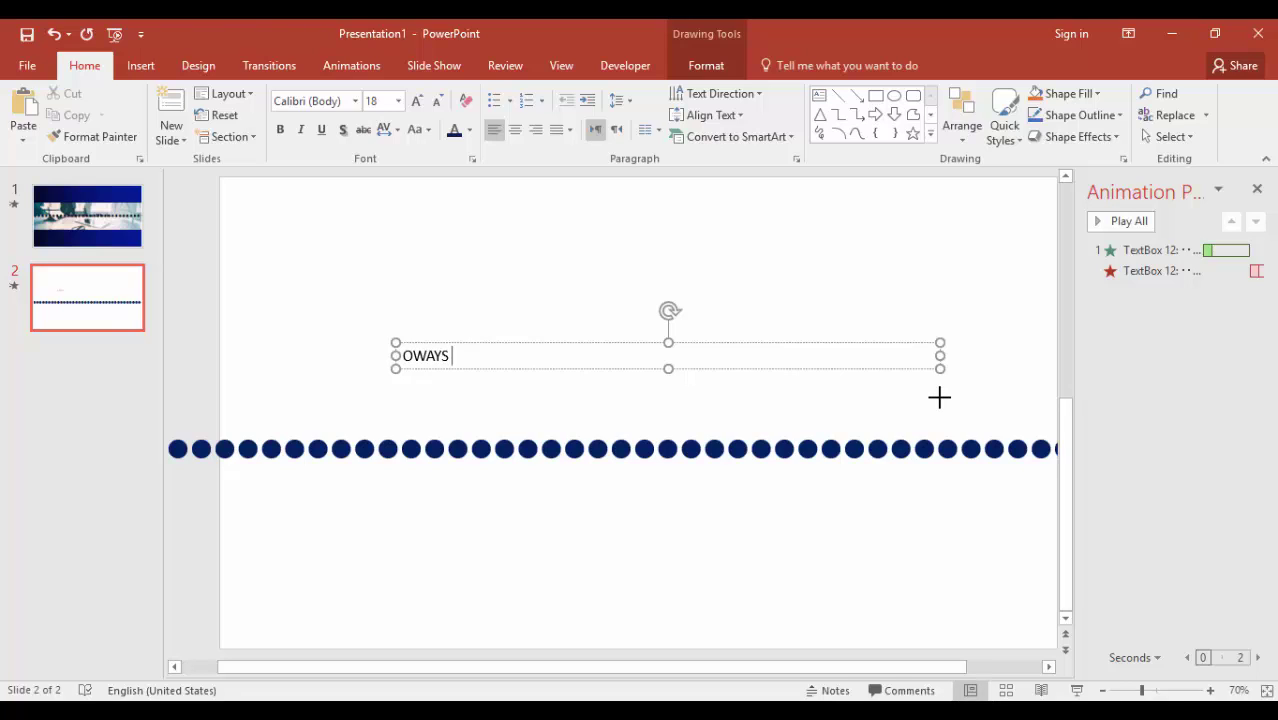
{"action": "type", "text": "WAYS Visual Effects"}
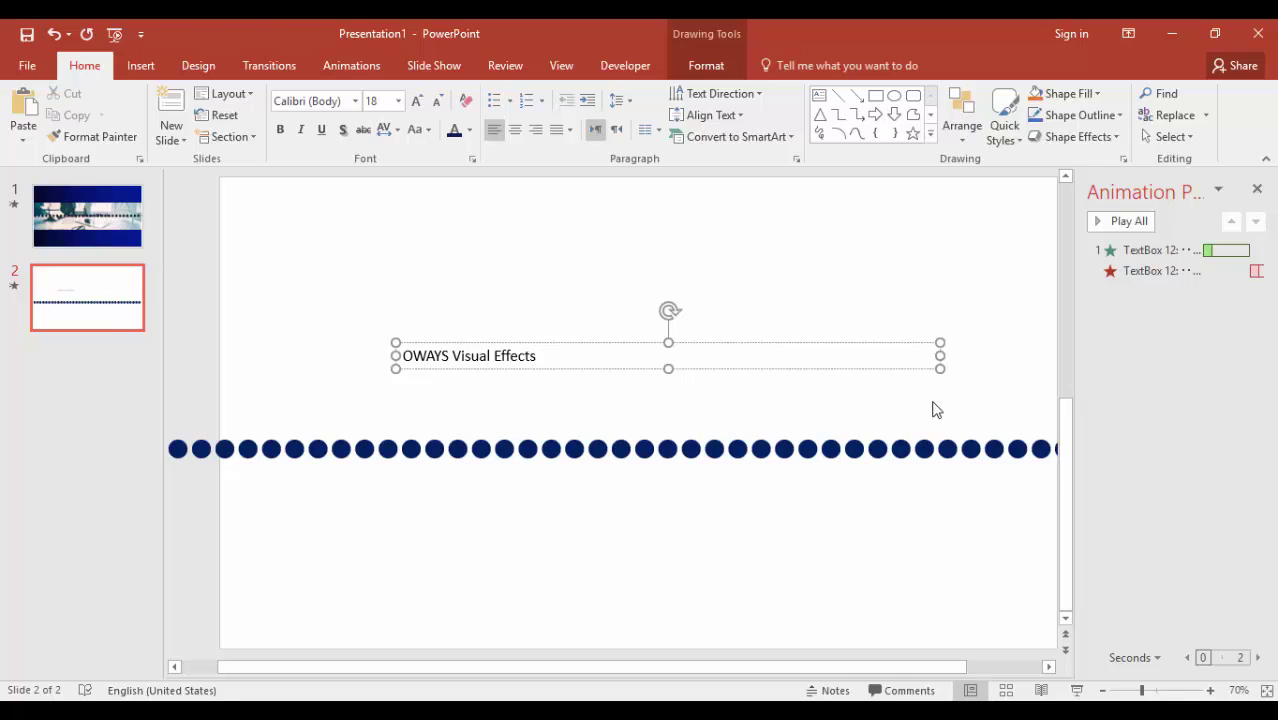
Make the 'OWAYS Visual Effects' title text dark blue and bold.
{"action": "left_click", "coordinate": [635, 343]}
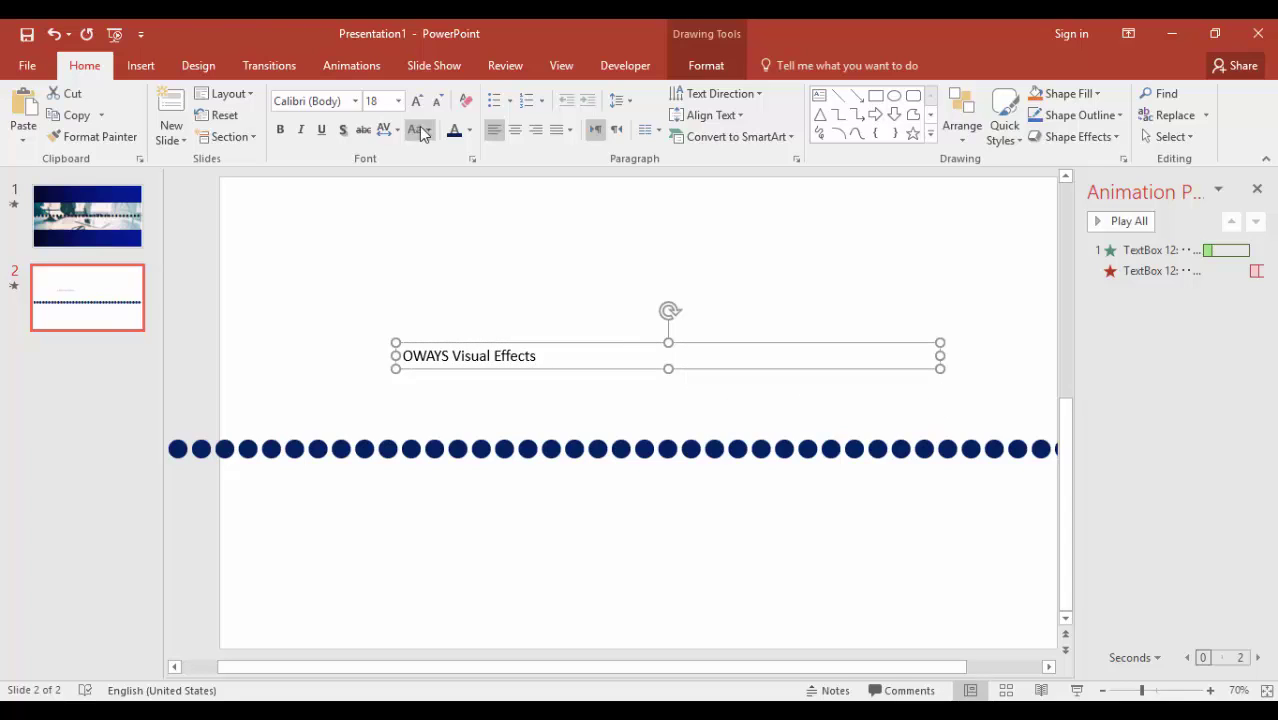
{"action": "left_click", "coordinate": [471, 135]}
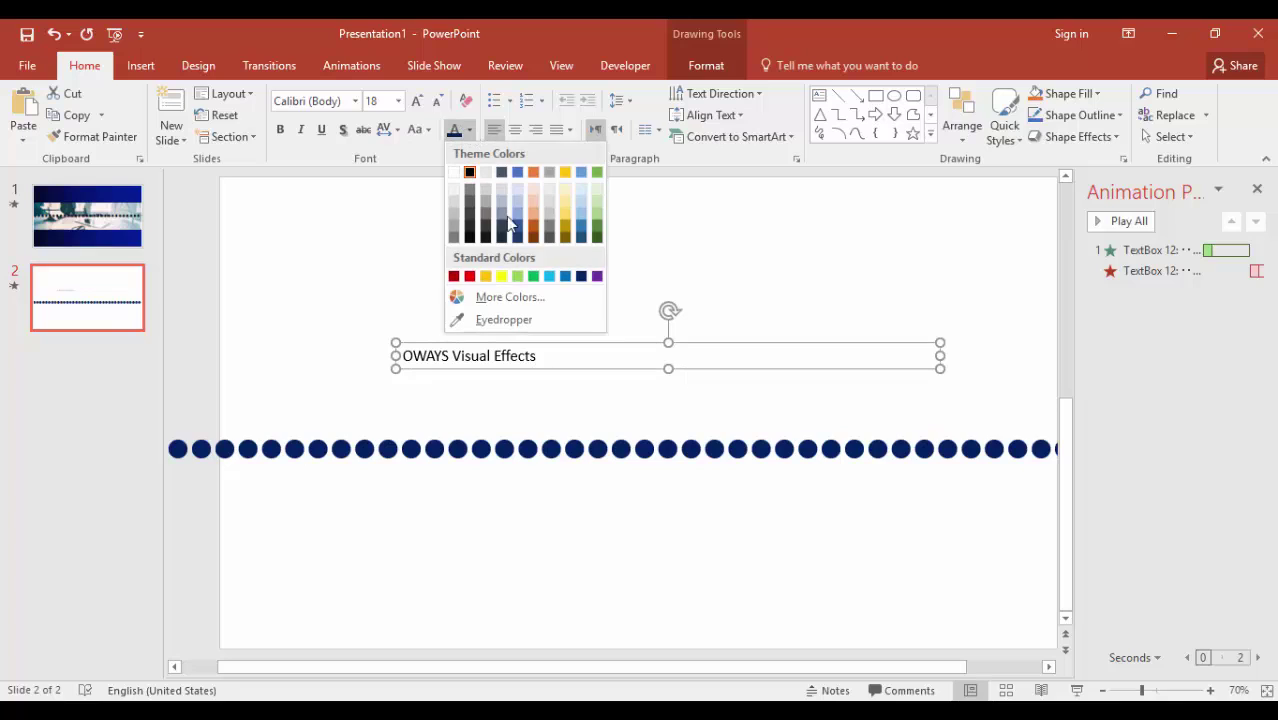
{"action": "left_click", "coordinate": [580, 276]}
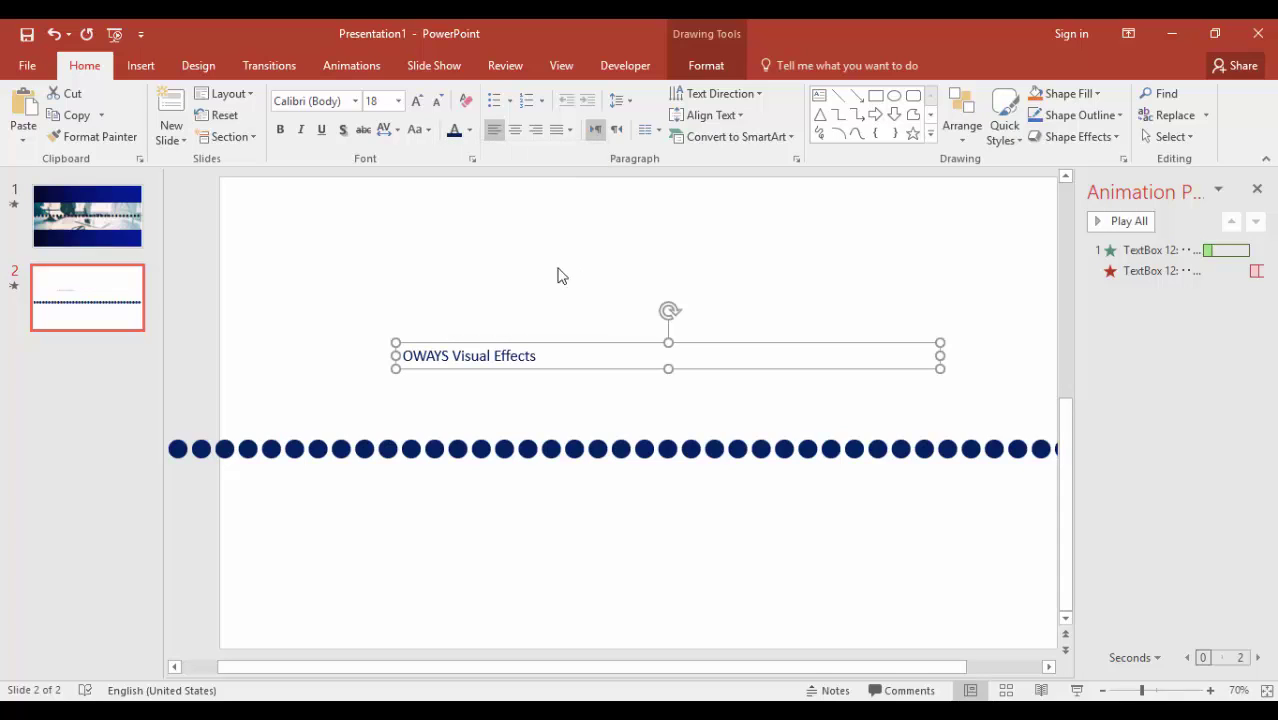
{"action": "left_click", "coordinate": [280, 130]}
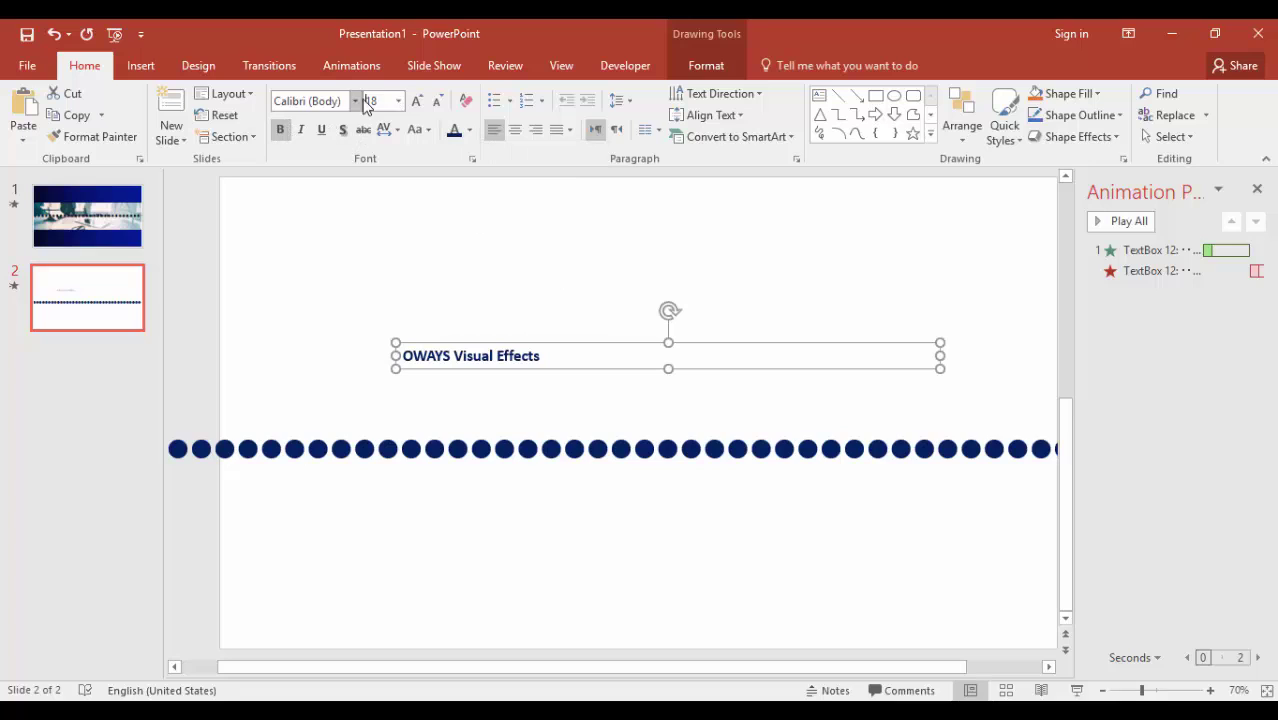